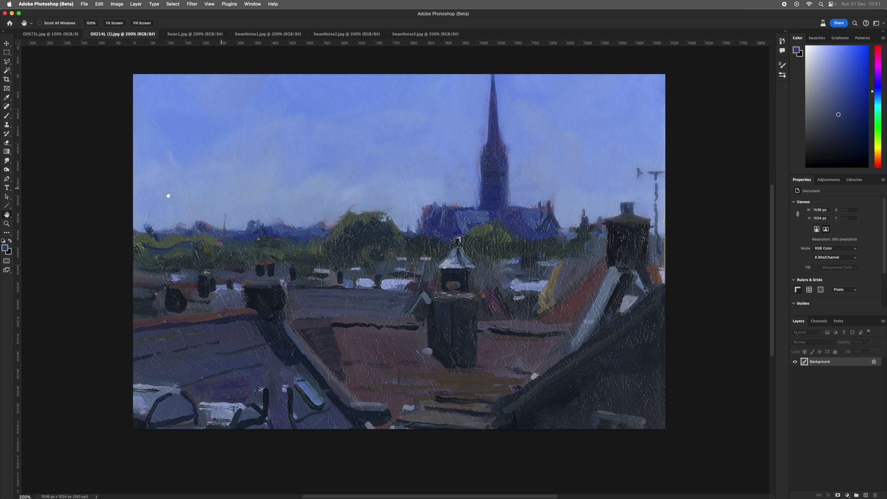
Step: Switch Photoshop to the Oil672L.jpg hillside street painting with parked cars
{"action": "left_click", "coordinate": [55, 34]}
{"action": "scroll", "coordinate": [601, 259], "scroll_direction": "right", "scroll_amount": 1}
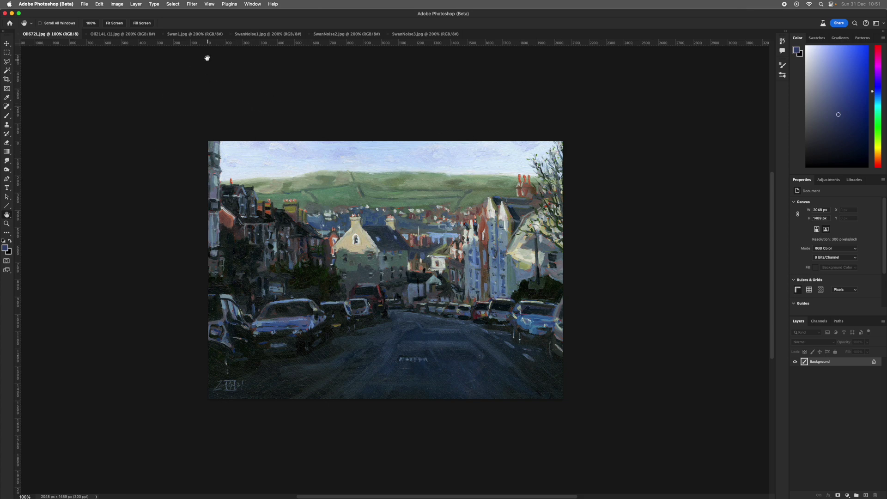
Step: View Swan1.jpg, then its noisy variants SwanNoise1.jpg, SwanNoise2.jpg and SwanNoise3.jpg in turn
{"action": "left_click", "coordinate": [188, 35]}
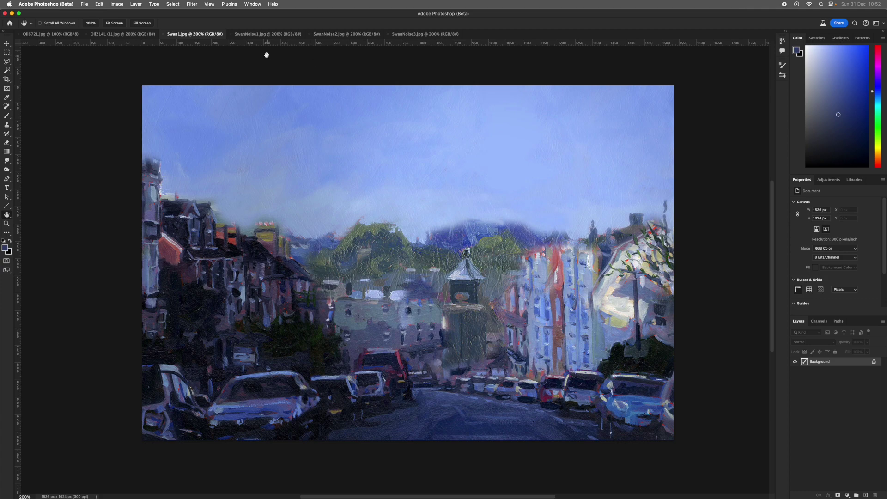
{"action": "left_click", "coordinate": [262, 34]}
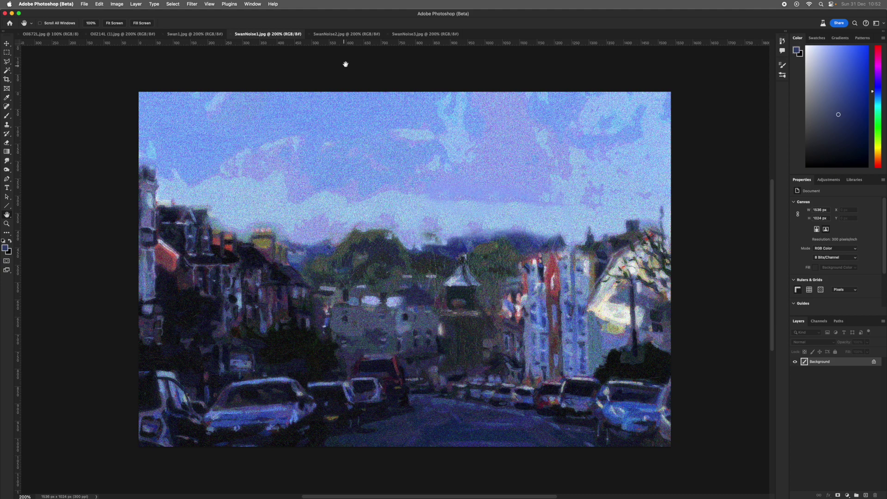
{"action": "left_click", "coordinate": [345, 34]}
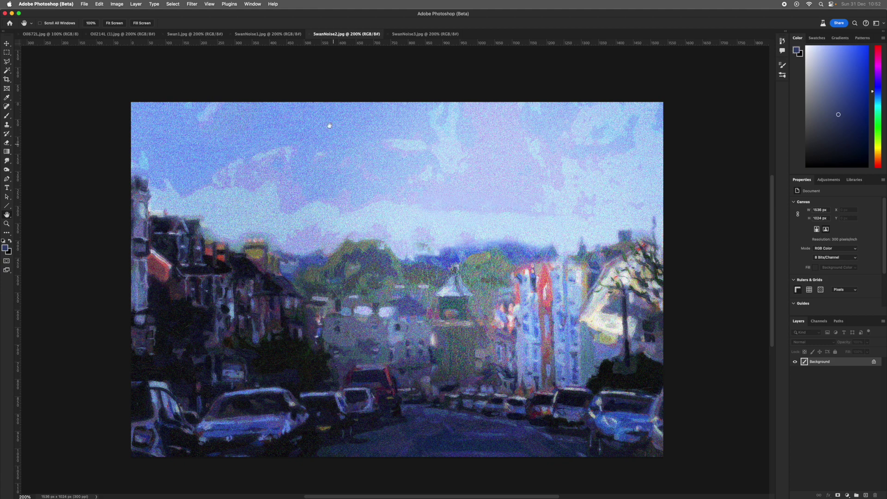
{"action": "left_click", "coordinate": [423, 36]}
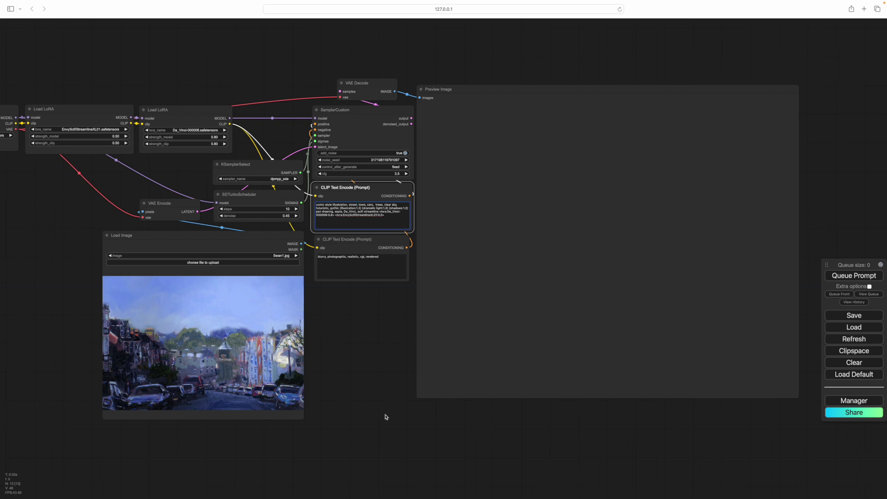
{"action": "scroll", "coordinate": [365, 345], "scroll_direction": "up", "scroll_amount": 5}
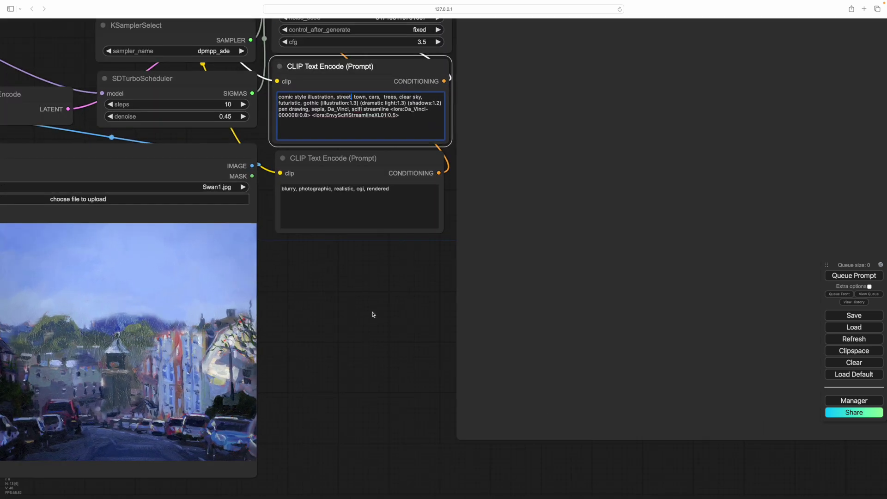
{"action": "left_click_drag", "start_coordinate": [373, 314], "coordinate": [416, 495]}
{"action": "left_click_drag", "start_coordinate": [409, 462], "coordinate": [564, 200]}
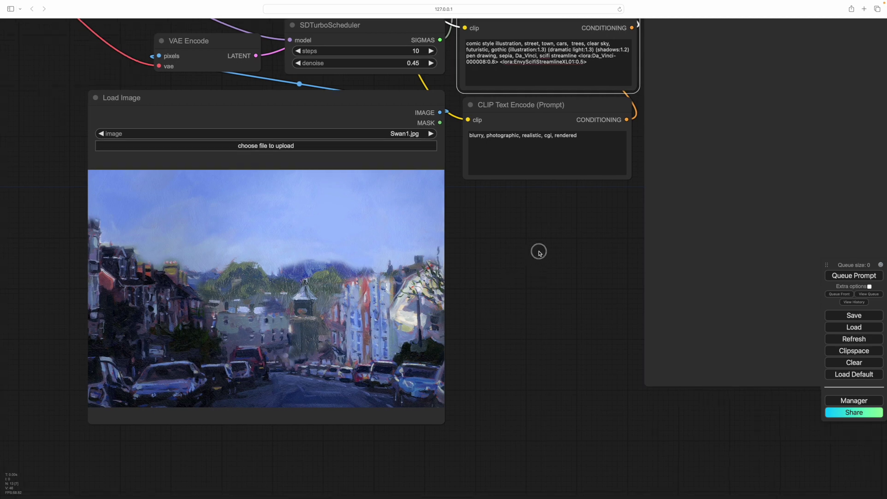
{"action": "left_click_drag", "start_coordinate": [539, 251], "coordinate": [455, 471]}
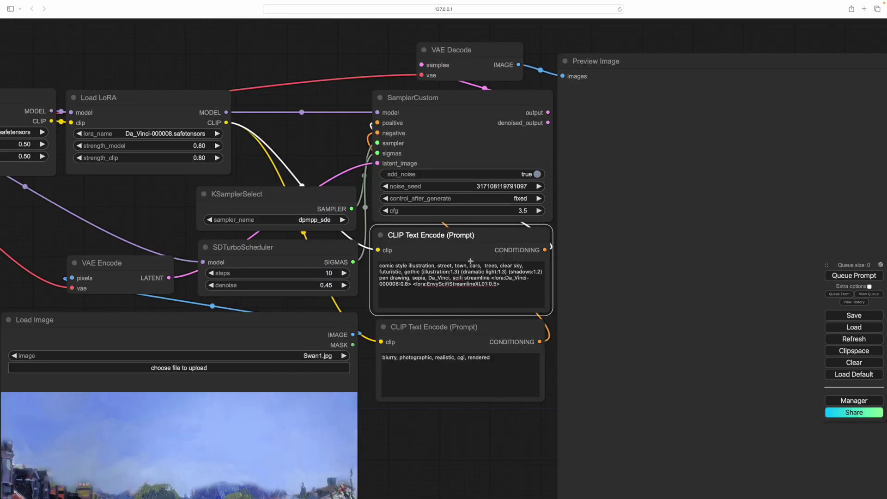
{"action": "left_click_drag", "start_coordinate": [455, 433], "coordinate": [520, 270]}
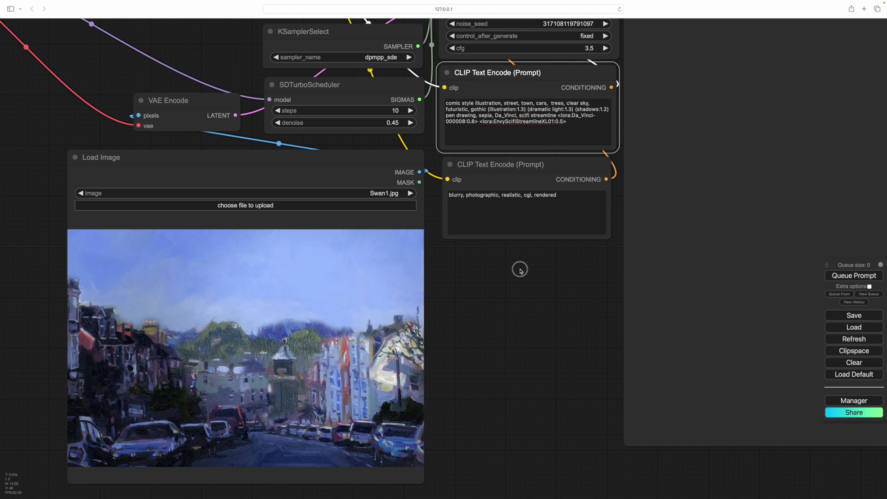
{"action": "left_click_drag", "start_coordinate": [520, 270], "coordinate": [552, 240]}
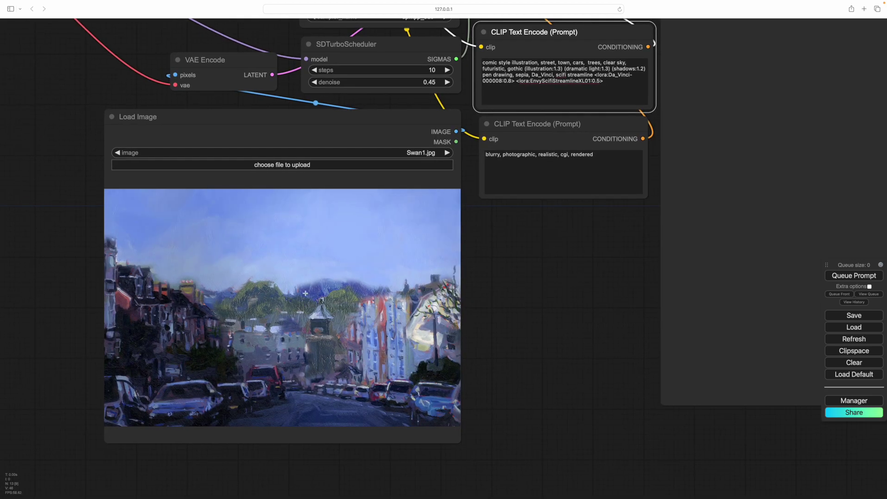
{"action": "left_click_drag", "start_coordinate": [542, 277], "coordinate": [501, 354]}
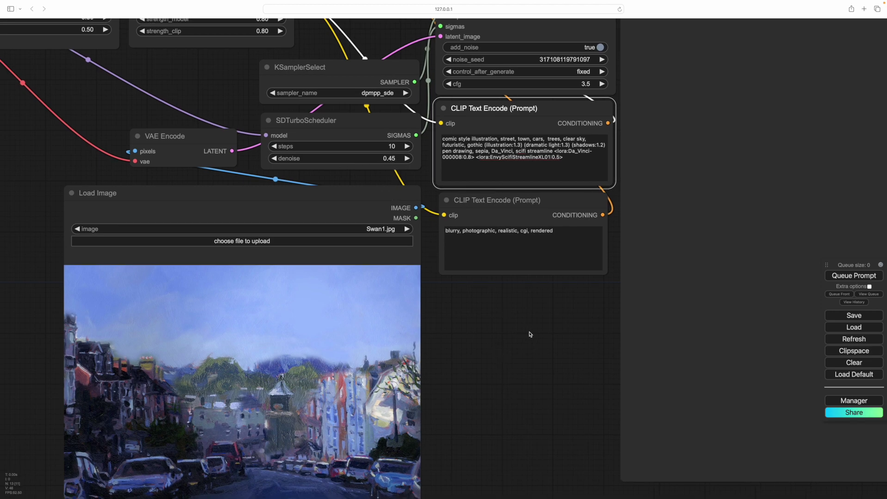
{"action": "scroll", "coordinate": [530, 334], "scroll_direction": "down", "scroll_amount": 5}
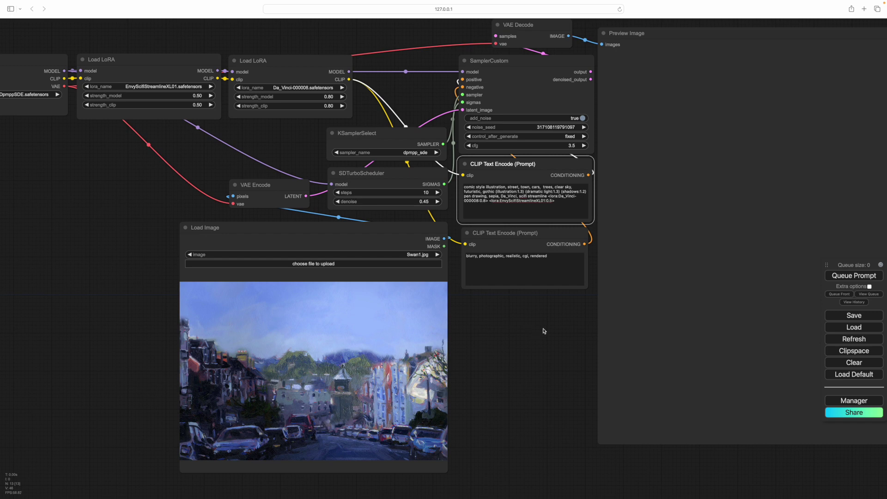
{"action": "left_click_drag", "start_coordinate": [544, 331], "coordinate": [509, 382]}
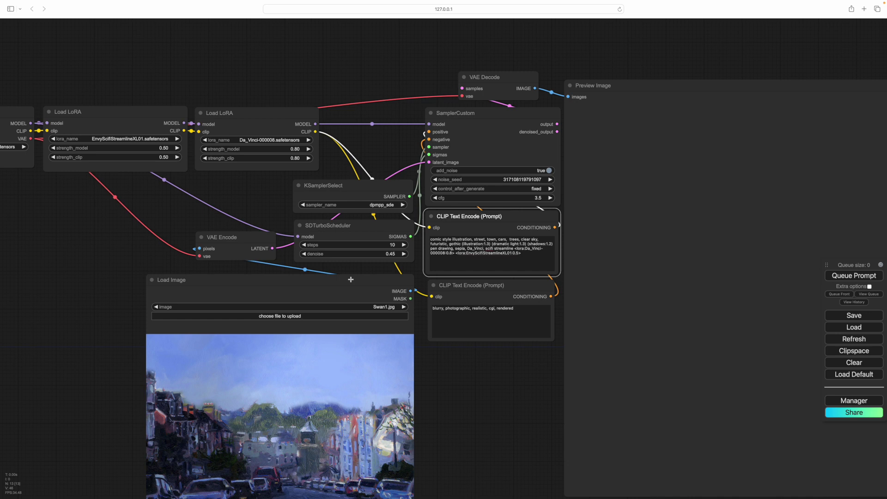
{"action": "scroll", "coordinate": [351, 279], "scroll_direction": "down", "scroll_amount": 3}
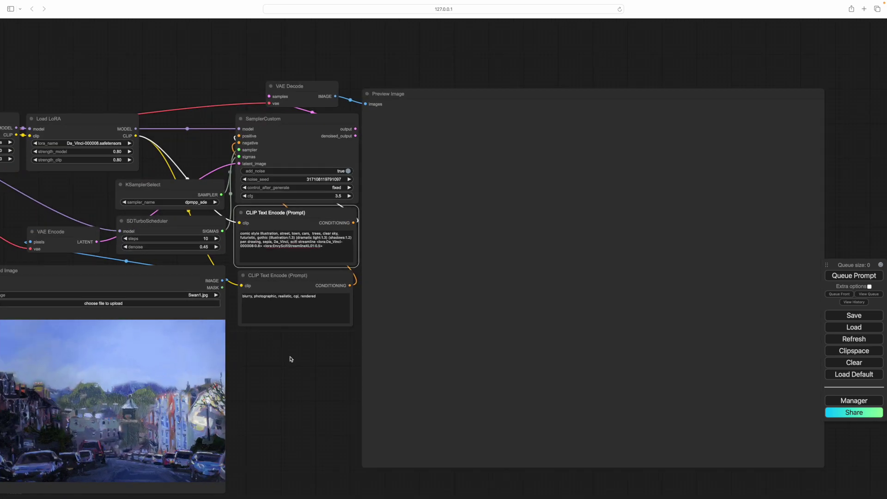
{"action": "left_click_drag", "start_coordinate": [291, 359], "coordinate": [273, 353]}
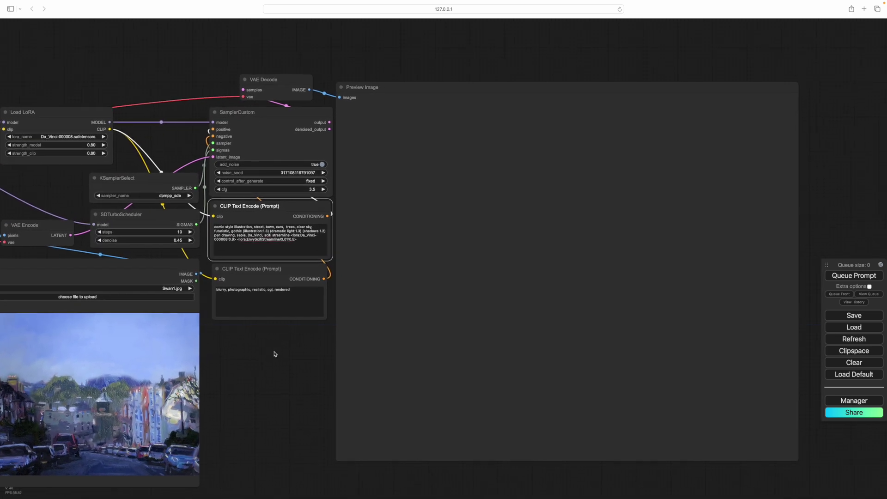
Step: Queue the prompt and frame the Preview Image showing the comic-style domed-tower street
{"action": "left_click", "coordinate": [857, 277]}
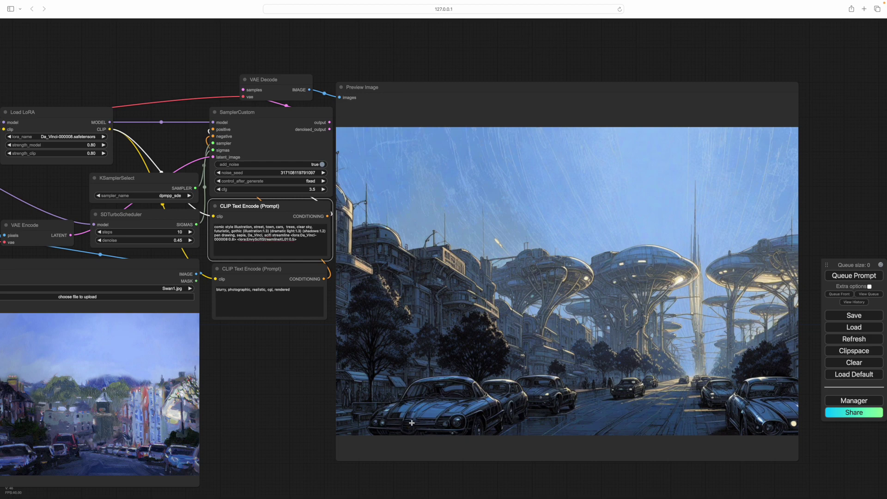
{"action": "left_click_drag", "start_coordinate": [268, 382], "coordinate": [255, 329]}
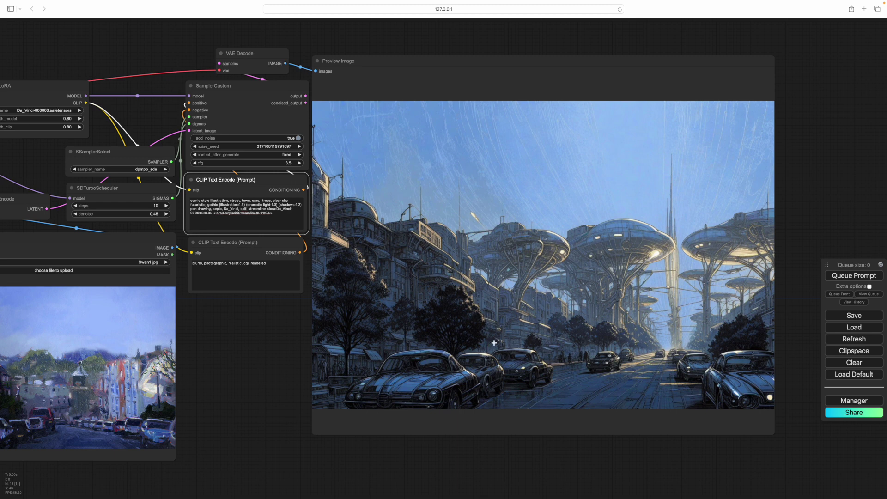
{"action": "left_click_drag", "start_coordinate": [245, 375], "coordinate": [255, 386]}
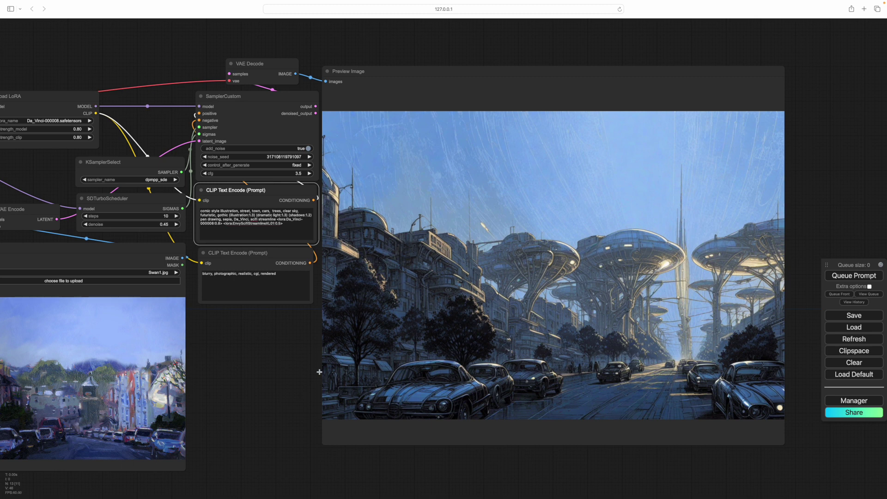
{"action": "left_click_drag", "start_coordinate": [275, 383], "coordinate": [534, 368]}
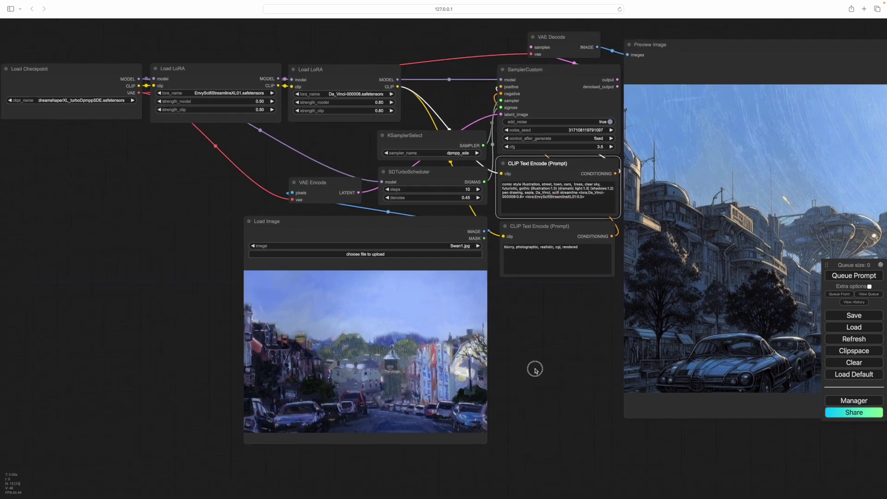
{"action": "scroll", "coordinate": [522, 379], "scroll_direction": "up", "scroll_amount": 3}
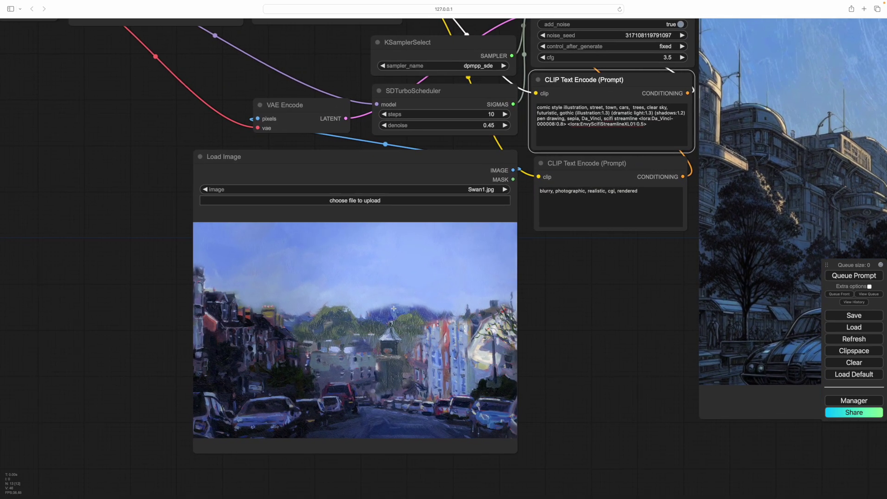
{"action": "left_click_drag", "start_coordinate": [624, 342], "coordinate": [147, 413]}
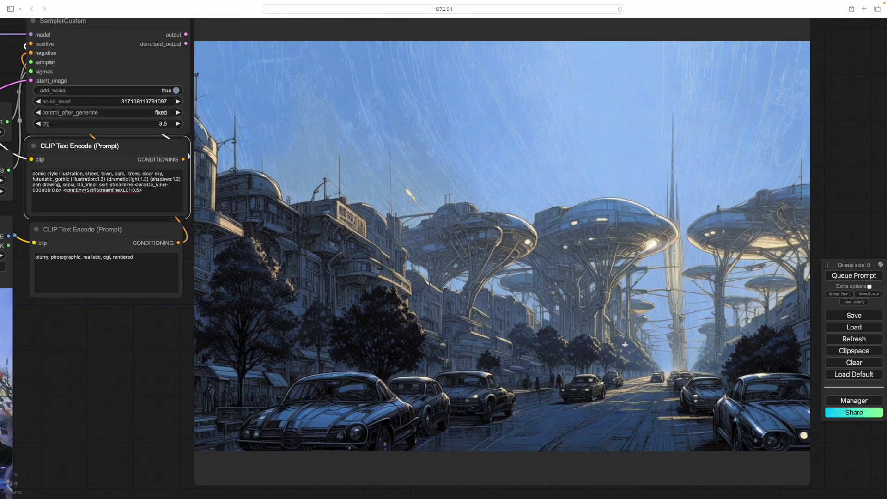
{"action": "left_click_drag", "start_coordinate": [118, 364], "coordinate": [581, 342]}
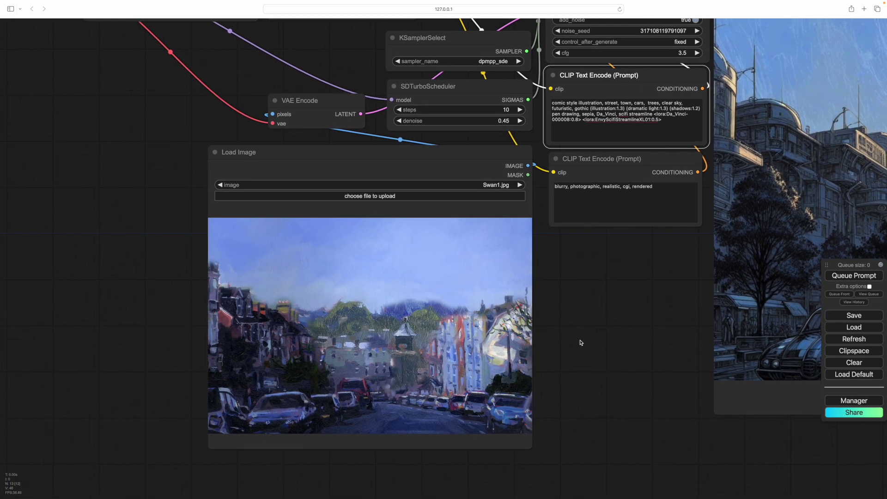
Step: Add a second Load Image node feeding a new VAE Encode that uses the checkpoint's VAE
{"action": "scroll", "coordinate": [581, 343], "scroll_direction": "down", "scroll_amount": 4}
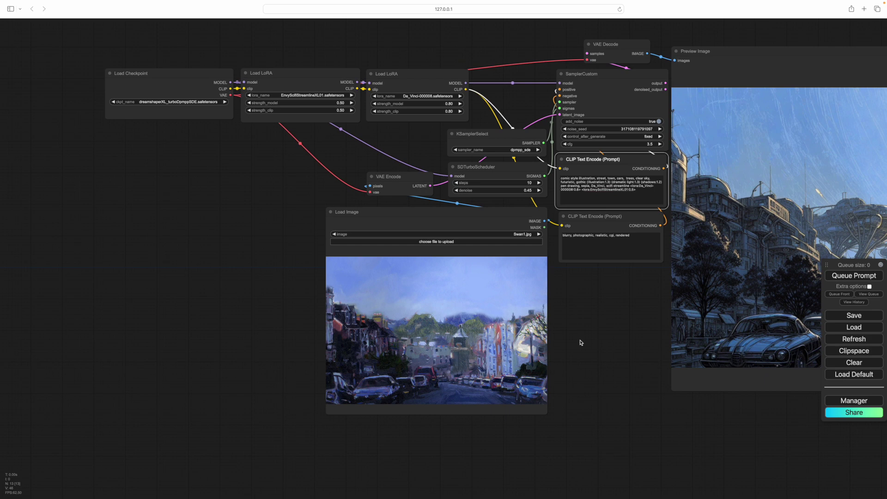
{"action": "scroll", "coordinate": [581, 342], "scroll_direction": "down", "scroll_amount": 2}
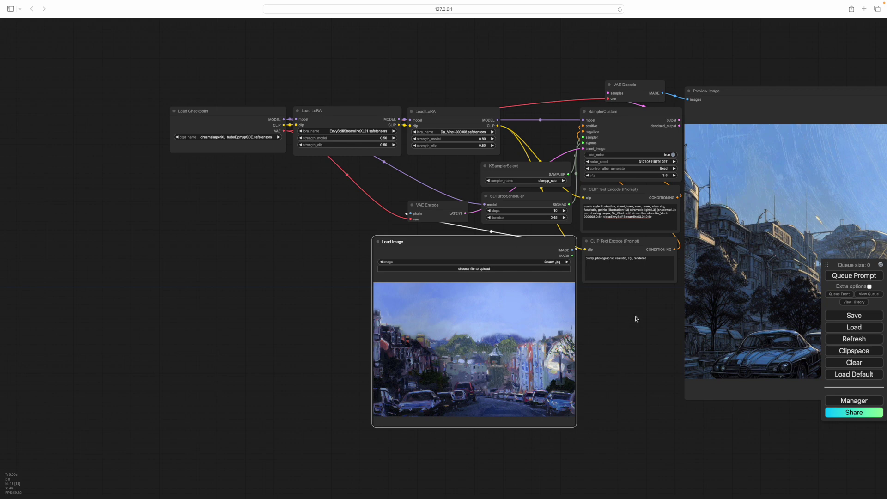
{"action": "right_click", "coordinate": [194, 234]}
{"action": "left_click", "coordinate": [197, 234]}
{"action": "left_click", "coordinate": [294, 269]}
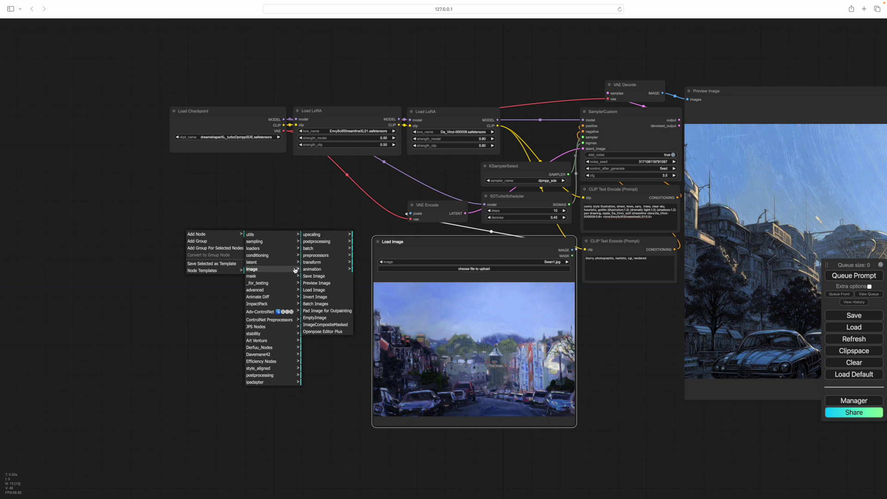
{"action": "left_click", "coordinate": [314, 290]}
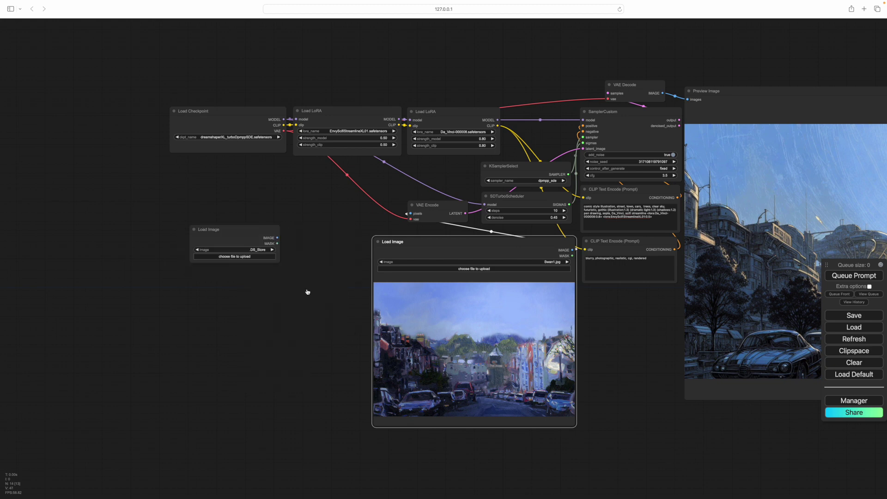
{"action": "left_click_drag", "start_coordinate": [272, 236], "coordinate": [234, 250]}
{"action": "left_click_drag", "start_coordinate": [244, 335], "coordinate": [265, 370]}
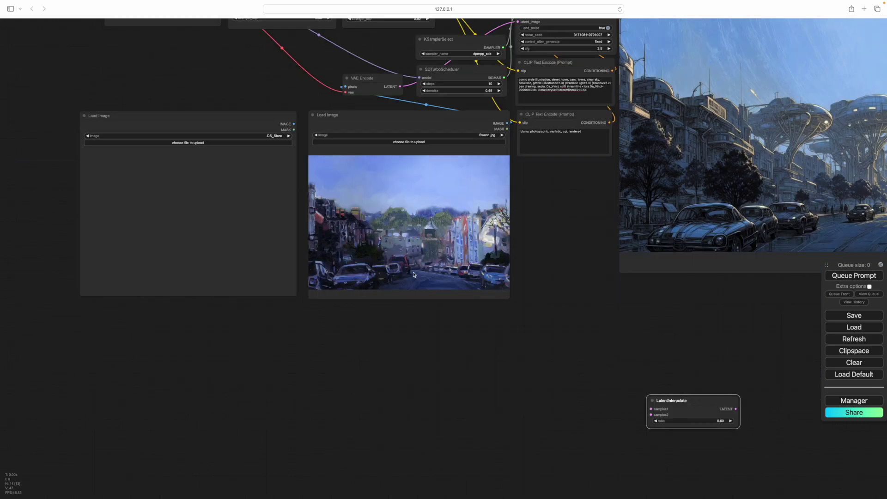
{"action": "left_click_drag", "start_coordinate": [255, 114], "coordinate": [184, 127]}
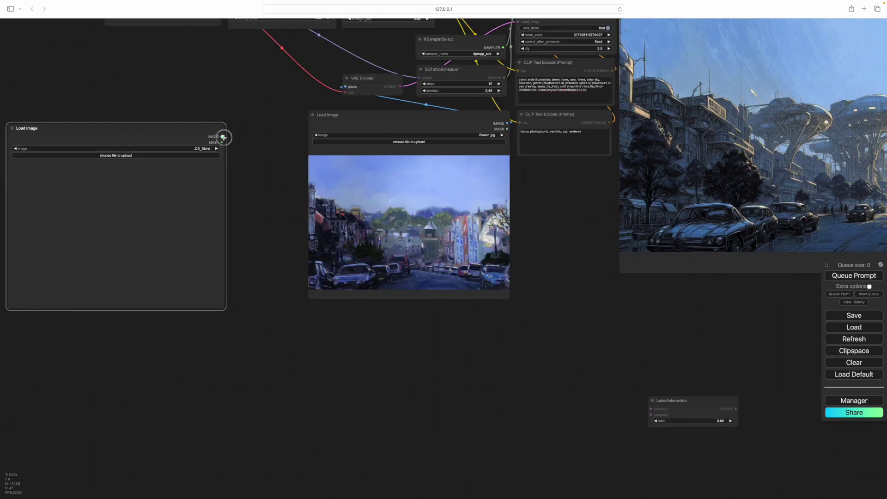
{"action": "left_click_drag", "start_coordinate": [222, 136], "coordinate": [258, 203]}
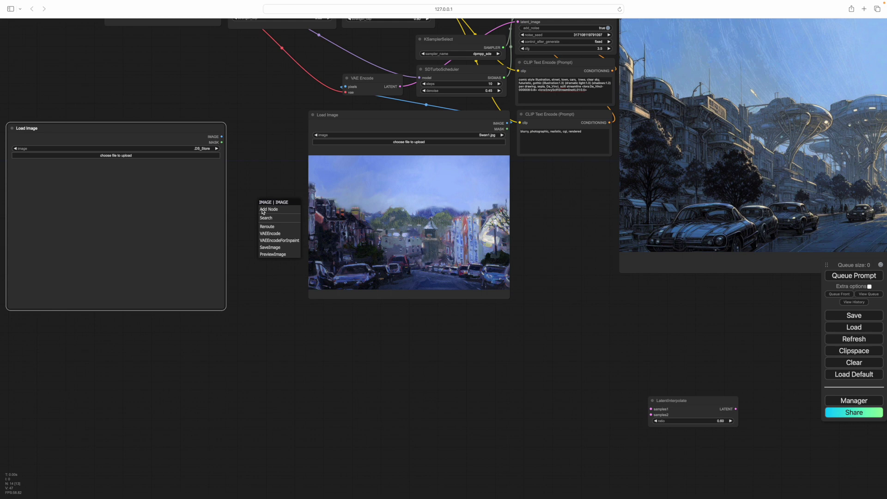
{"action": "left_click", "coordinate": [272, 235]}
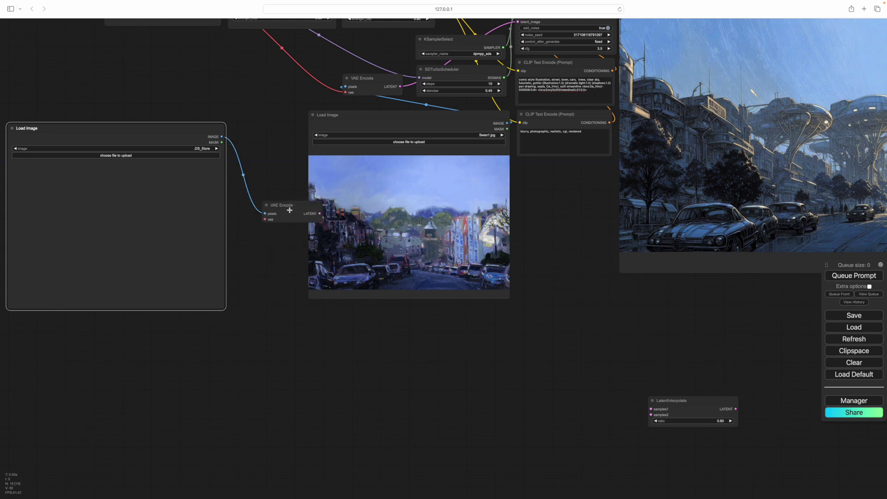
{"action": "left_click_drag", "start_coordinate": [290, 210], "coordinate": [318, 229]}
{"action": "left_click_drag", "start_coordinate": [244, 252], "coordinate": [298, 361]}
{"action": "left_click_drag", "start_coordinate": [272, 115], "coordinate": [344, 349]}
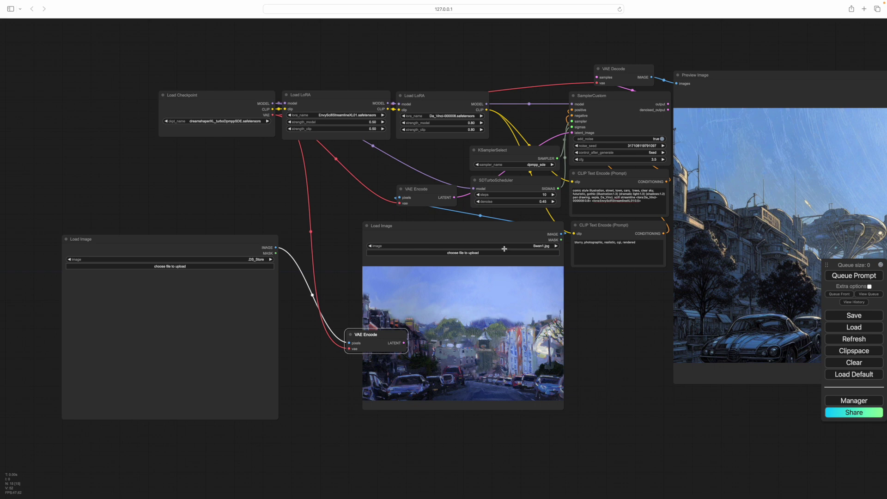
Step: Stack both VAE Encode nodes and place the LatentInterpolate node beside them
{"action": "left_click_drag", "start_coordinate": [434, 199], "coordinate": [615, 305]}
{"action": "left_click_drag", "start_coordinate": [386, 338], "coordinate": [618, 353]}
{"action": "left_click_drag", "start_coordinate": [638, 430], "coordinate": [586, 367]}
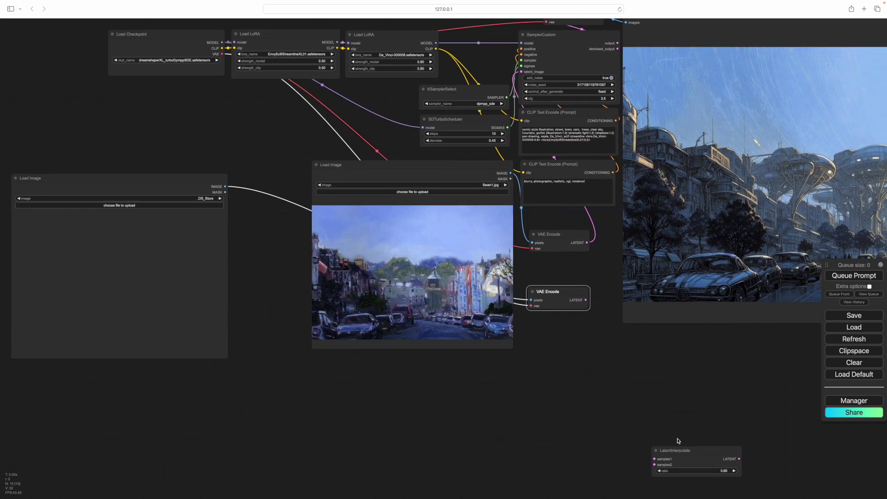
{"action": "left_click_drag", "start_coordinate": [693, 455], "coordinate": [651, 297]}
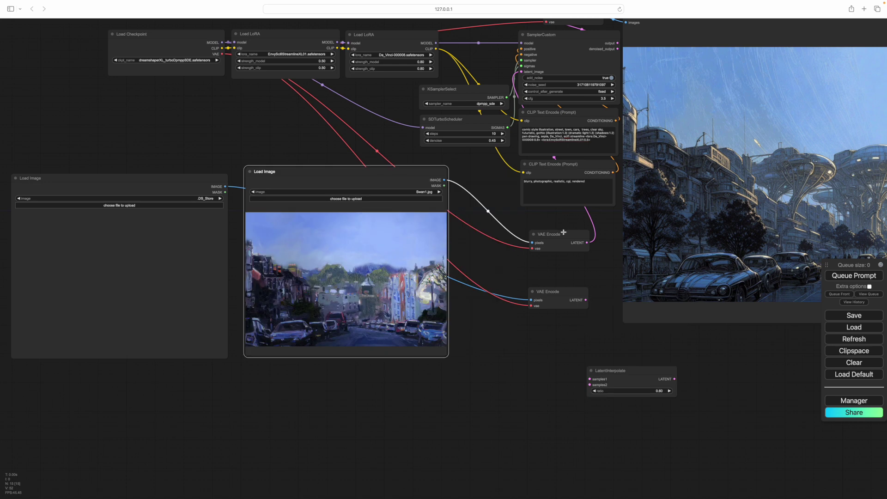
{"action": "left_click_drag", "start_coordinate": [564, 232], "coordinate": [516, 231]}
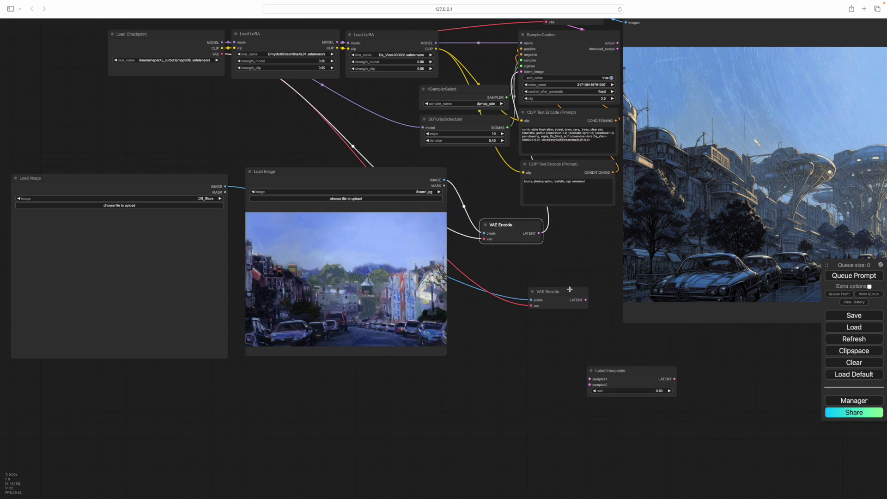
{"action": "left_click_drag", "start_coordinate": [570, 290], "coordinate": [520, 283]}
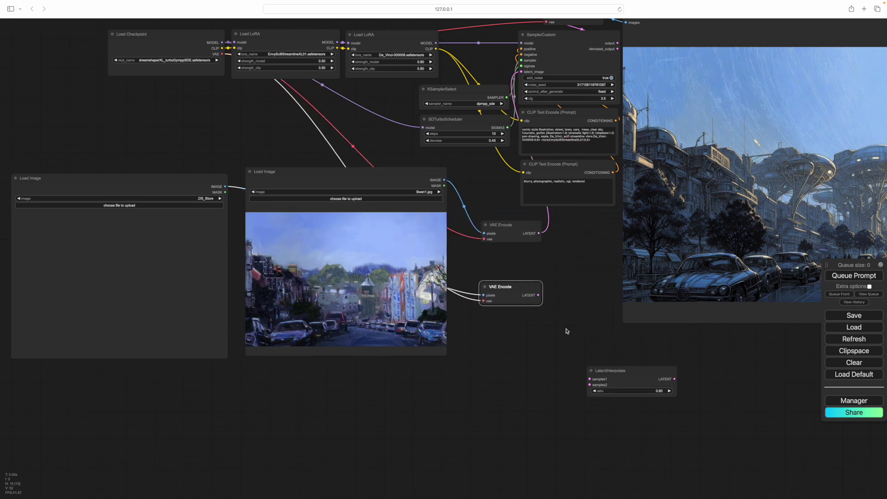
{"action": "left_click_drag", "start_coordinate": [645, 374], "coordinate": [596, 255]}
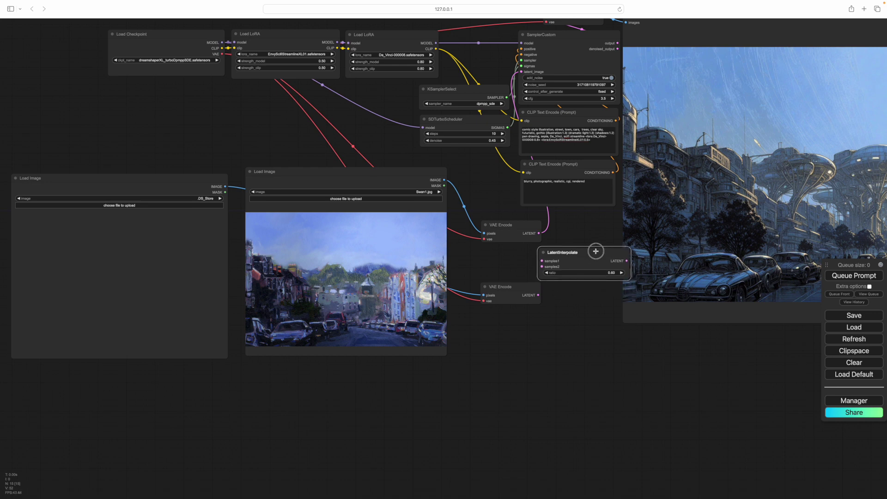
Step: Wire the encoder latents to samples1 and samples2, and the blend into the sampler's latent_image
{"action": "left_click_drag", "start_coordinate": [537, 233], "coordinate": [541, 261]}
{"action": "left_click_drag", "start_coordinate": [538, 295], "coordinate": [521, 72]}
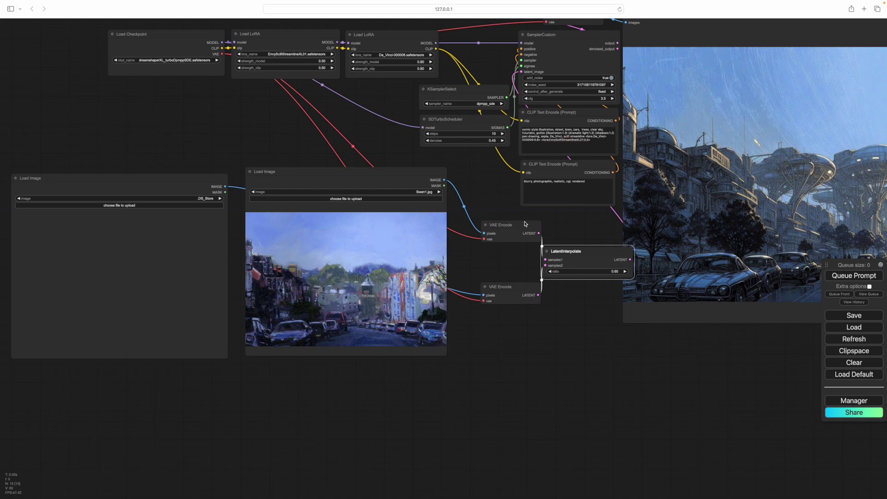
{"action": "left_click_drag", "start_coordinate": [525, 225], "coordinate": [508, 226]}
{"action": "left_click_drag", "start_coordinate": [528, 290], "coordinate": [504, 285]}
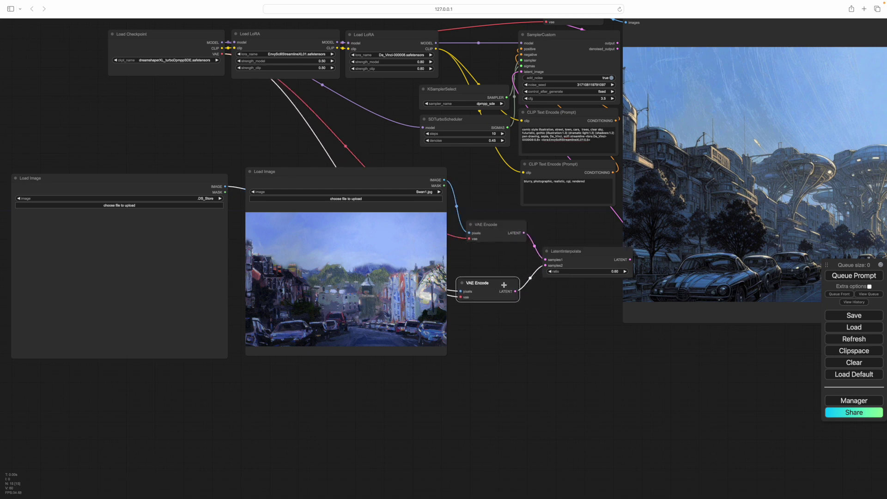
{"action": "left_click_drag", "start_coordinate": [584, 255], "coordinate": [561, 252]}
Step: Load SwanNoise1.jpg into the empty left Load Image node
{"action": "scroll", "coordinate": [561, 252], "scroll_direction": "left", "scroll_amount": 5}
{"action": "left_click", "coordinate": [291, 201]}
{"action": "left_click", "coordinate": [290, 198]}
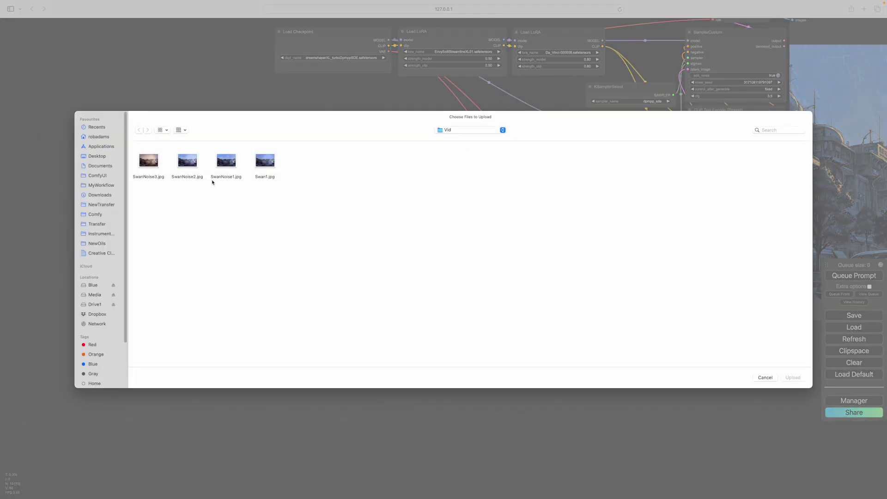
{"action": "double_click", "coordinate": [219, 177]}
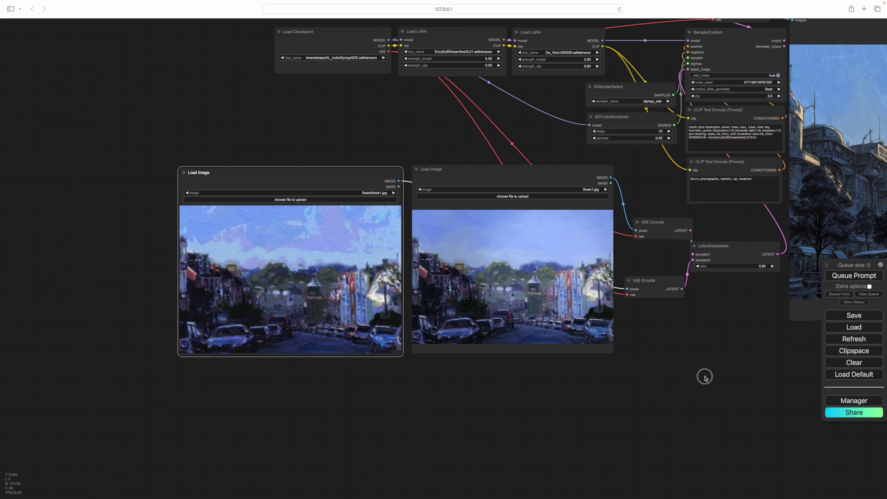
{"action": "left_click_drag", "start_coordinate": [703, 374], "coordinate": [328, 404]}
{"action": "left_click_drag", "start_coordinate": [485, 383], "coordinate": [439, 412]}
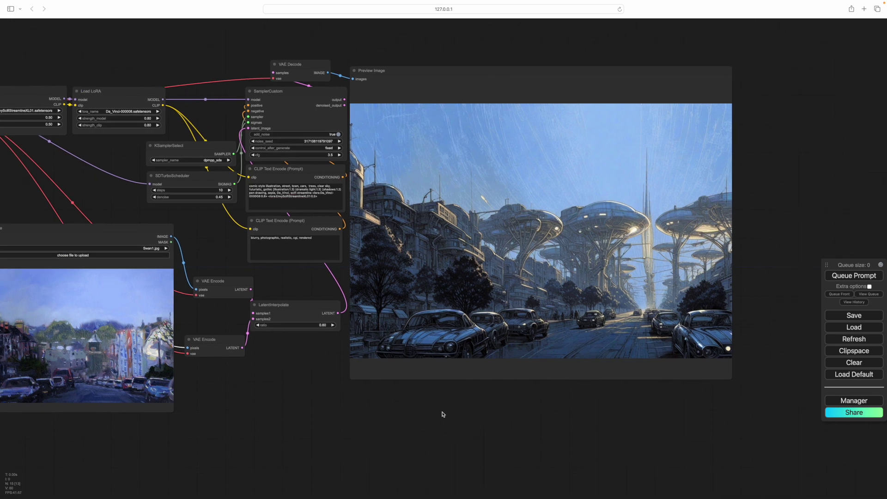
{"action": "scroll", "coordinate": [442, 414], "scroll_direction": "up", "scroll_amount": 2}
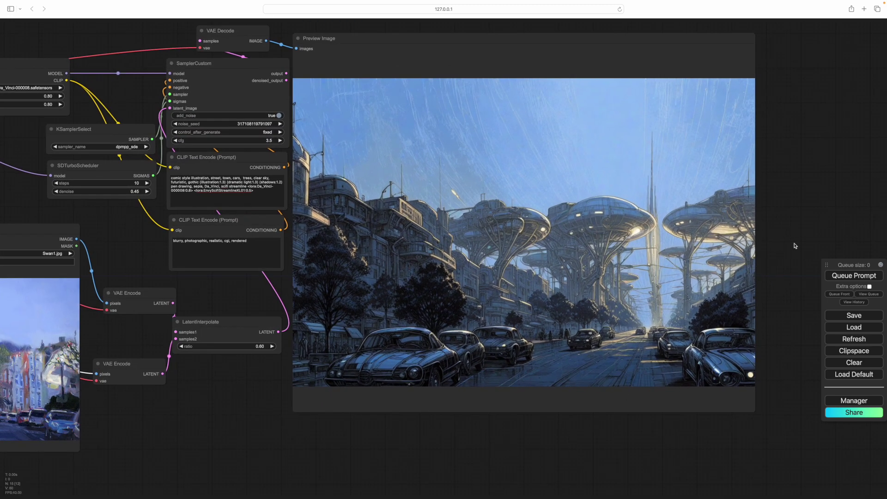
Step: Set the LatentInterpolate ratio to 0.50 and pan to inspect the new city render
{"action": "left_click", "coordinate": [260, 346]}
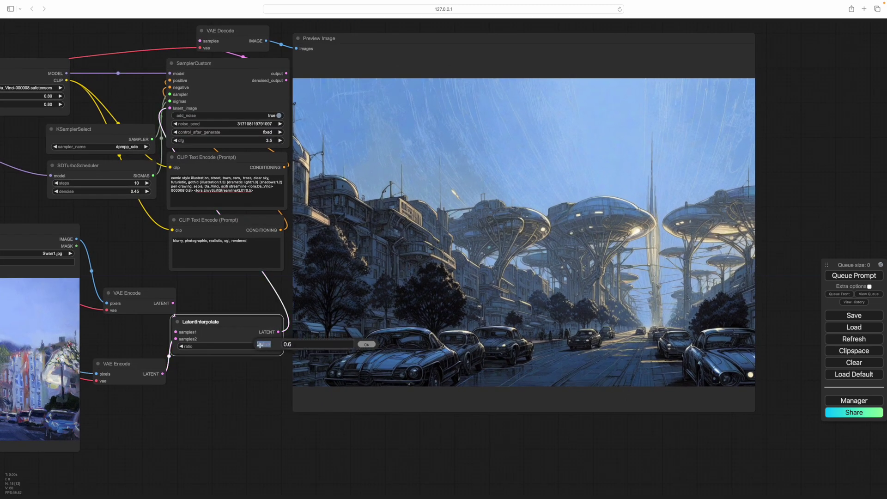
{"action": "left_click", "coordinate": [301, 345]}
{"action": "type", "text": "5"}
{"action": "key", "text": "Return"}
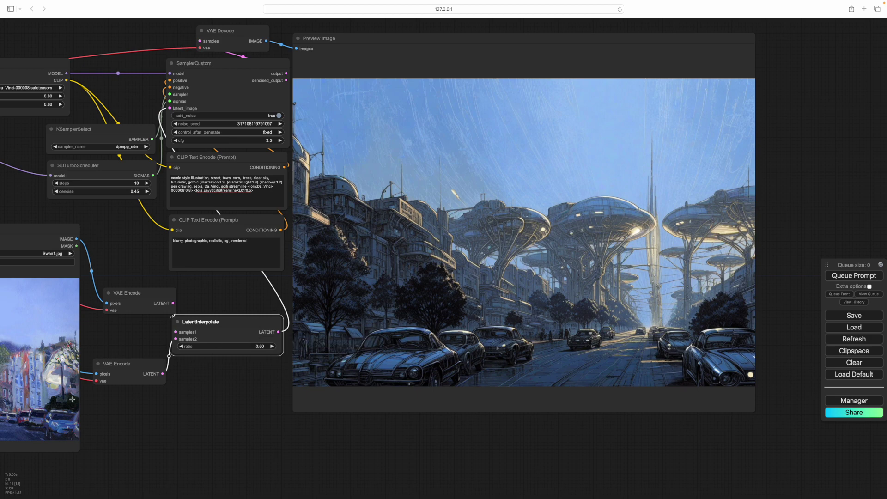
{"action": "scroll", "coordinate": [153, 421], "scroll_direction": "down", "scroll_amount": 3}
{"action": "scroll", "coordinate": [139, 416], "scroll_direction": "up", "scroll_amount": 3}
{"action": "scroll", "coordinate": [139, 415], "scroll_direction": "up", "scroll_amount": 1}
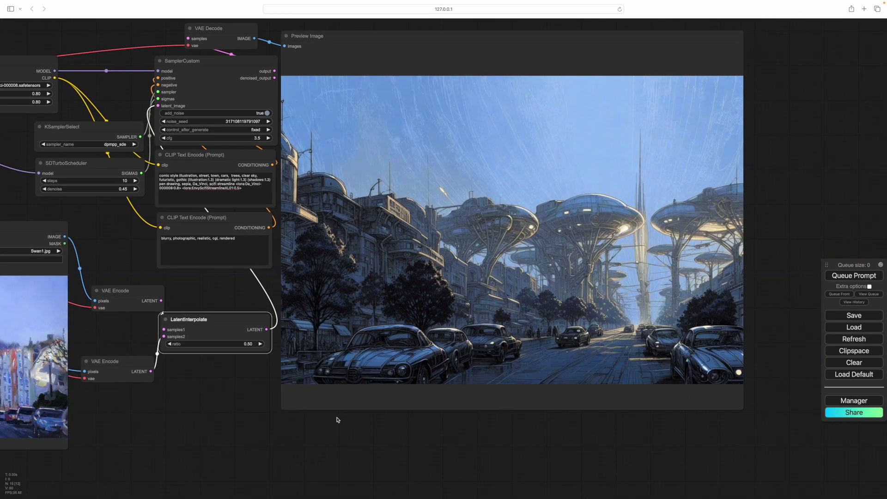
{"action": "left_click", "coordinate": [192, 393]}
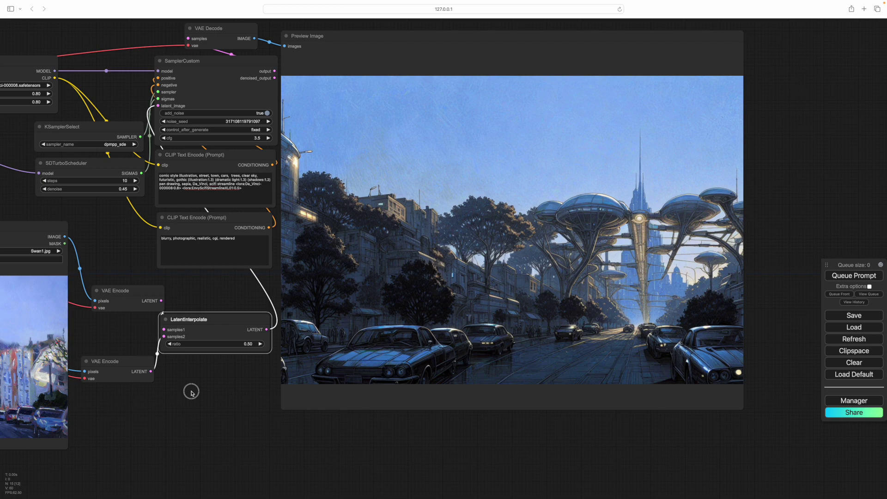
{"action": "left_click_drag", "start_coordinate": [191, 393], "coordinate": [172, 421]}
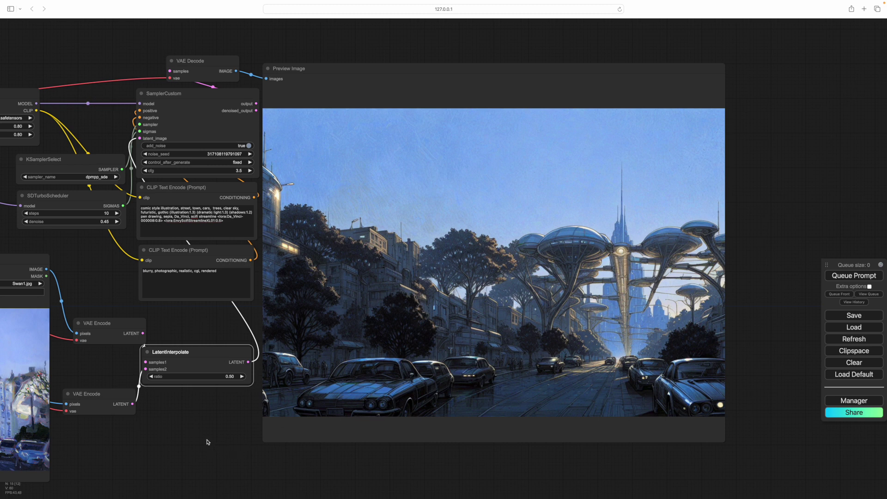
{"action": "left_click_drag", "start_coordinate": [208, 442], "coordinate": [234, 438]}
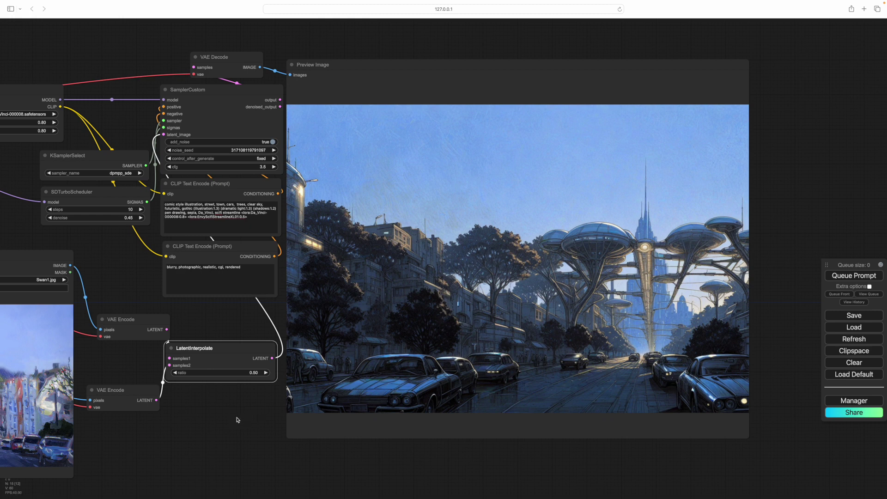
{"action": "left_click_drag", "start_coordinate": [237, 420], "coordinate": [271, 409]}
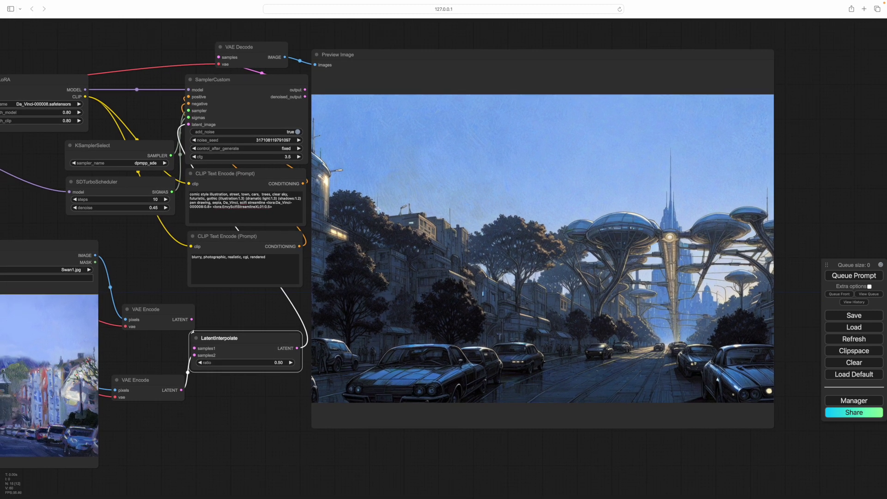
{"action": "left_click_drag", "start_coordinate": [200, 421], "coordinate": [672, 377]}
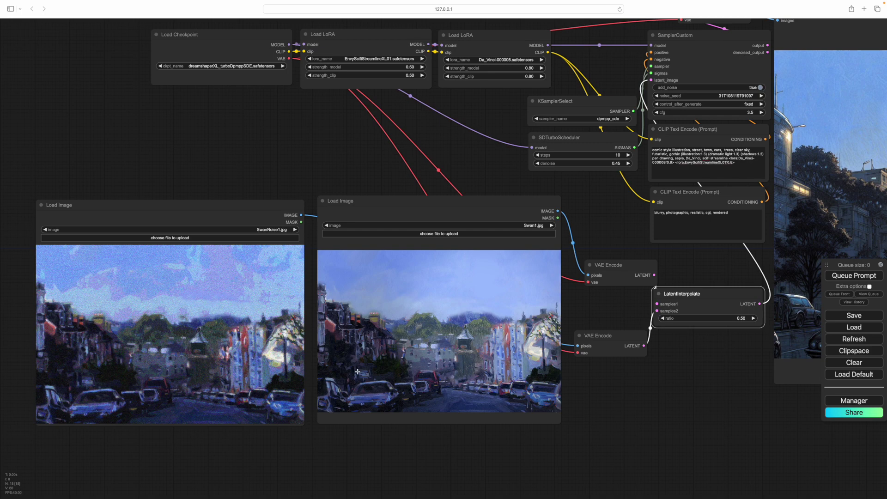
{"action": "left_click_drag", "start_coordinate": [645, 411], "coordinate": [198, 452]}
{"action": "left_click_drag", "start_coordinate": [245, 434], "coordinate": [439, 443]}
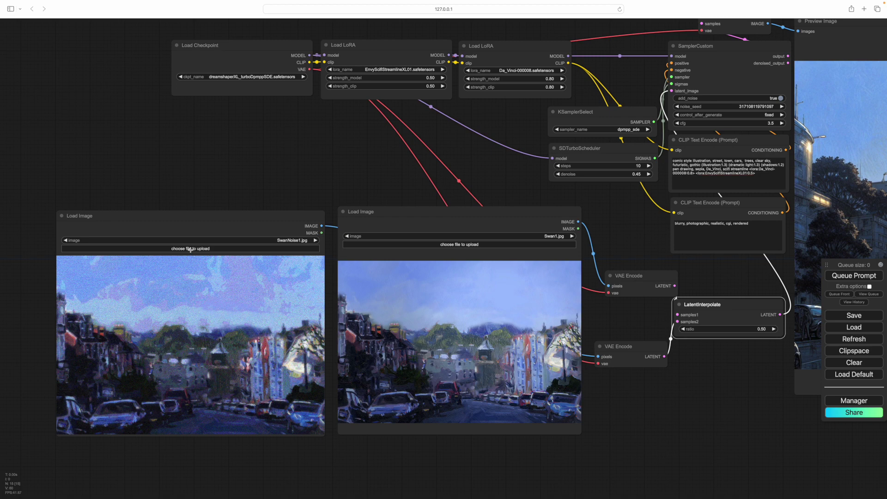
Step: Swap the left Load Image node's file to SwanNoise2.jpg
{"action": "left_click", "coordinate": [190, 249]}
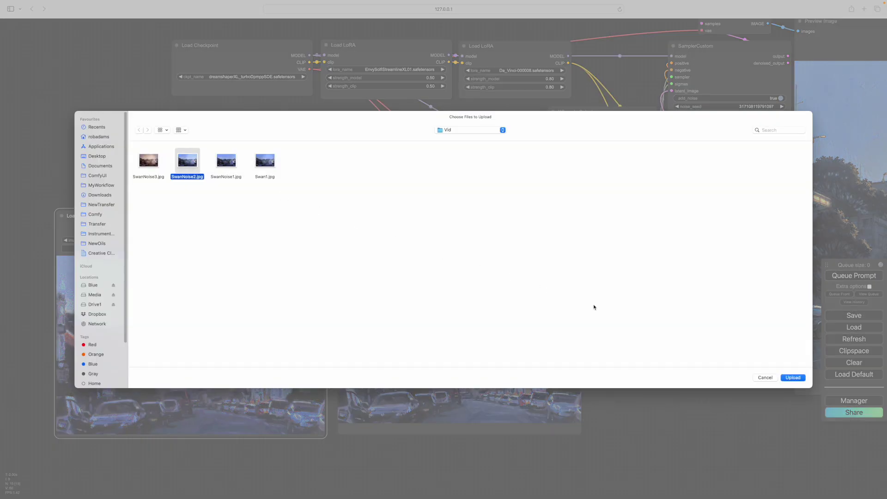
{"action": "key", "text": "Return"}
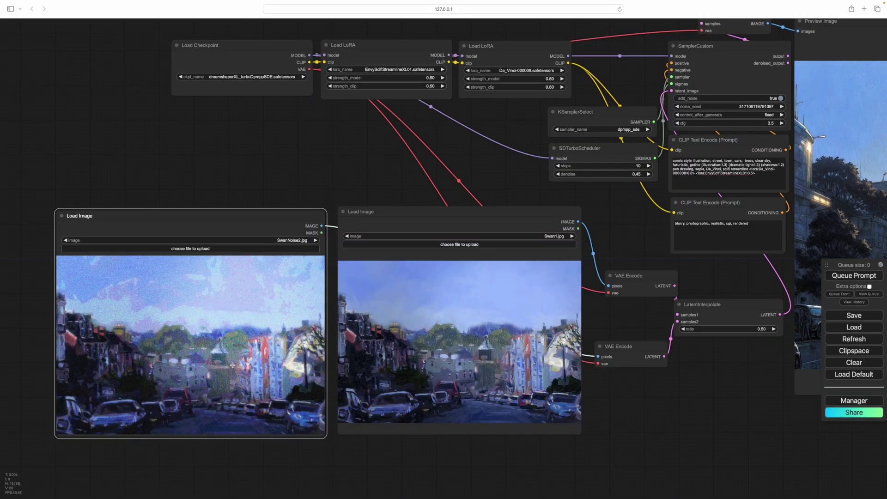
{"action": "left_click_drag", "start_coordinate": [727, 402], "coordinate": [196, 419]}
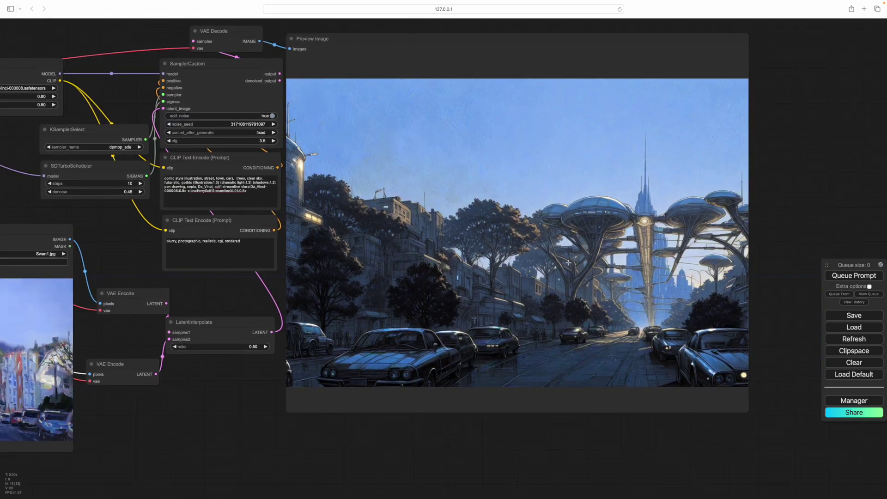
{"action": "left_click_drag", "start_coordinate": [222, 391], "coordinate": [659, 367]}
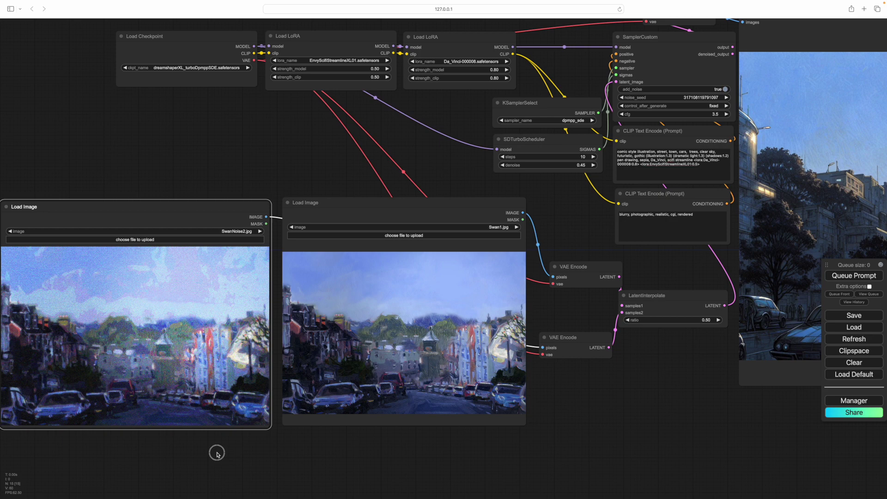
{"action": "left_click_drag", "start_coordinate": [218, 450], "coordinate": [276, 445]}
{"action": "left_click_drag", "start_coordinate": [458, 451], "coordinate": [511, 418]}
{"action": "left_click_drag", "start_coordinate": [598, 417], "coordinate": [509, 432]}
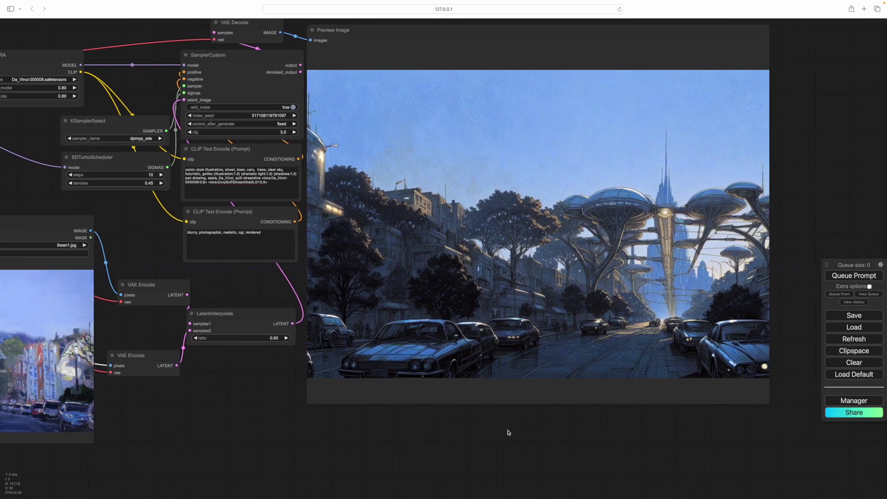
Step: Queue the prompt to render a dusky domed-tower street from the 0.50 blend
{"action": "left_click", "coordinate": [837, 276]}
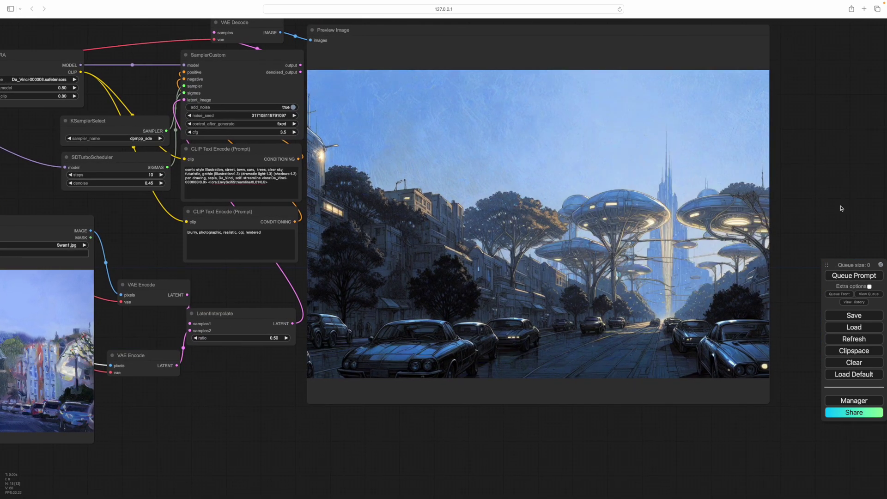
{"action": "left_click_drag", "start_coordinate": [564, 439], "coordinate": [584, 443]}
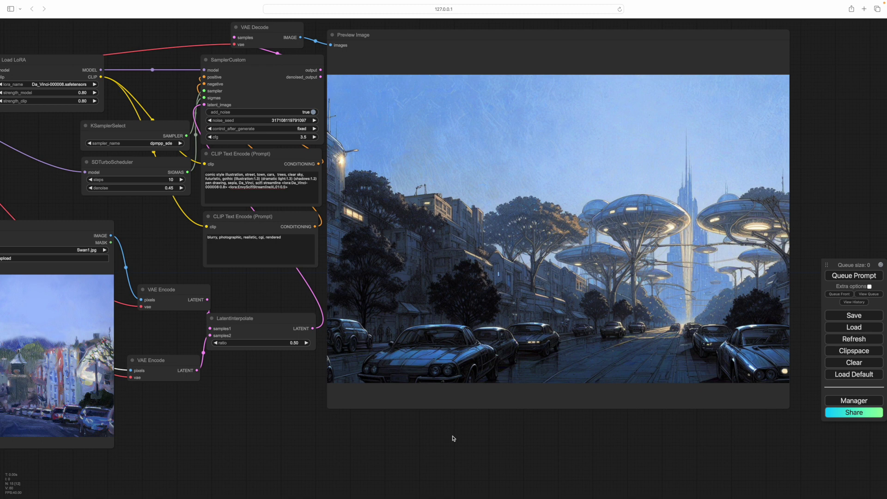
{"action": "left_click_drag", "start_coordinate": [442, 445], "coordinate": [426, 455]}
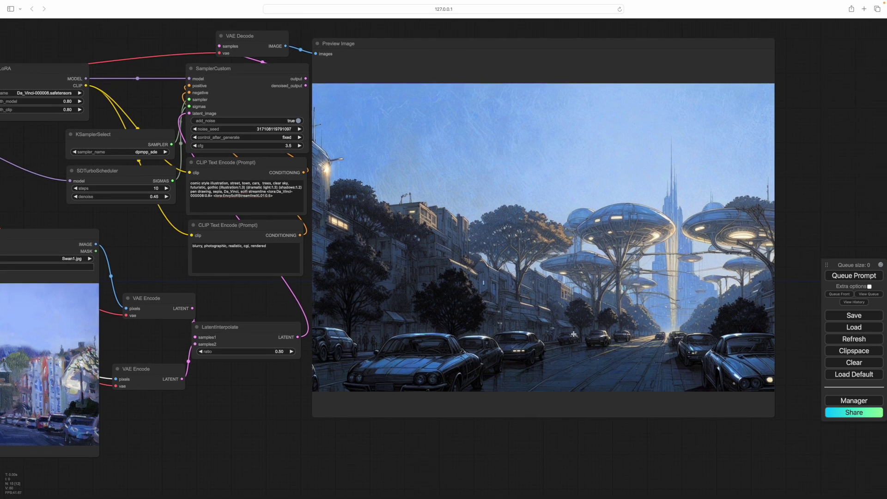
Step: Insert 'lit windows, ' before 'town' in the positive prompt
{"action": "scroll", "coordinate": [604, 378], "scroll_direction": "left", "scroll_amount": 10}
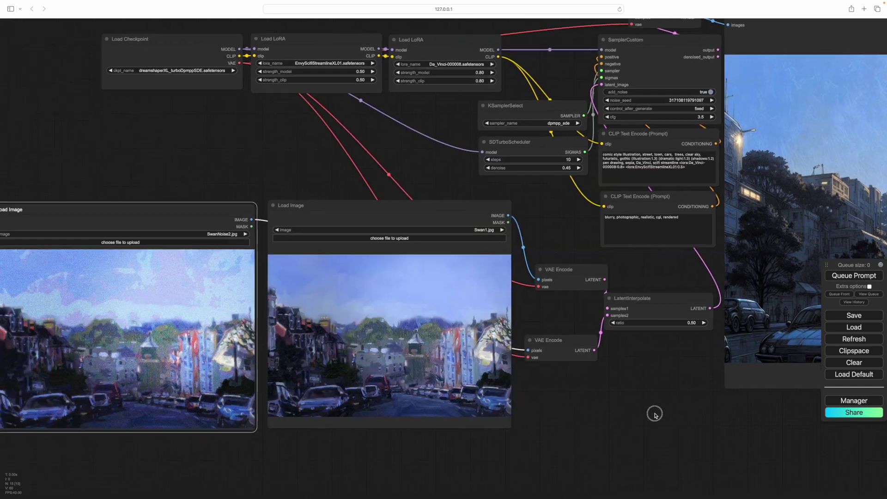
{"action": "scroll", "coordinate": [554, 405], "scroll_direction": "right", "scroll_amount": 10}
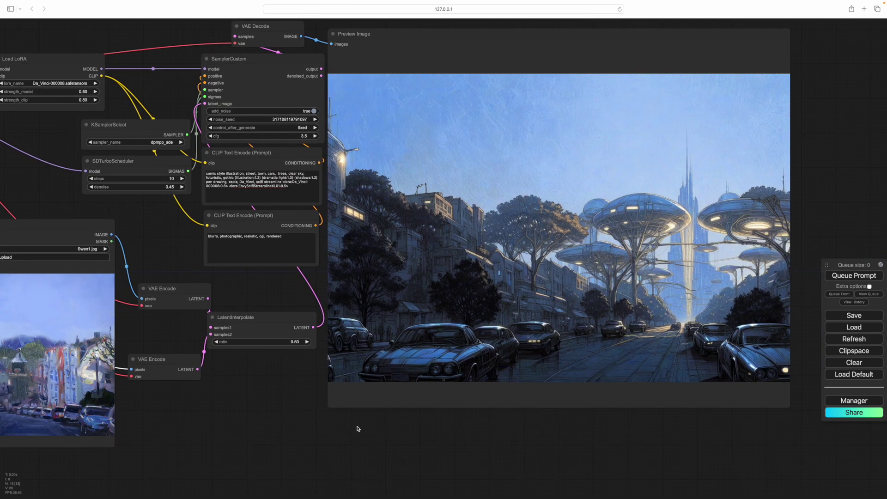
{"action": "scroll", "coordinate": [358, 427], "scroll_direction": "left", "scroll_amount": 5}
{"action": "left_click_drag", "start_coordinate": [383, 437], "coordinate": [612, 367]}
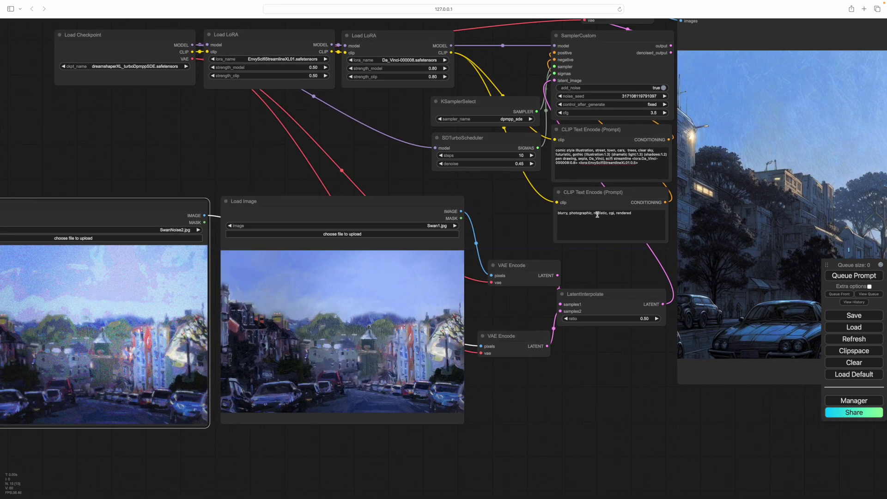
{"action": "left_click_drag", "start_coordinate": [490, 222], "coordinate": [306, 292]}
{"action": "scroll", "coordinate": [306, 291], "scroll_direction": "right", "scroll_amount": 5}
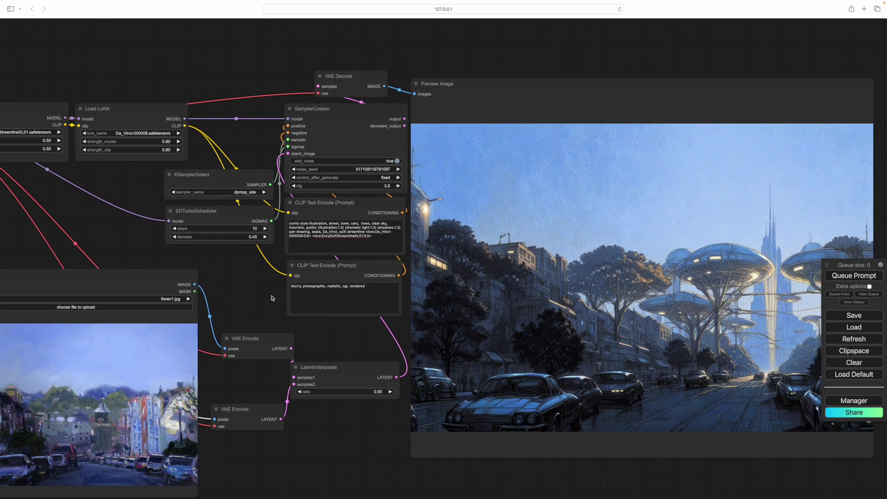
{"action": "scroll", "coordinate": [272, 298], "scroll_direction": "up", "scroll_amount": 3}
{"action": "scroll", "coordinate": [314, 324], "scroll_direction": "up", "scroll_amount": 5}
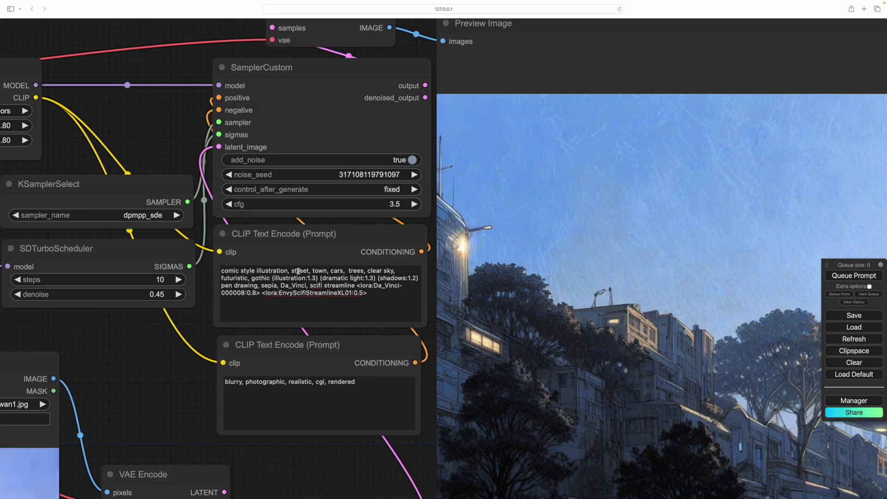
{"action": "left_click", "coordinate": [314, 272]}
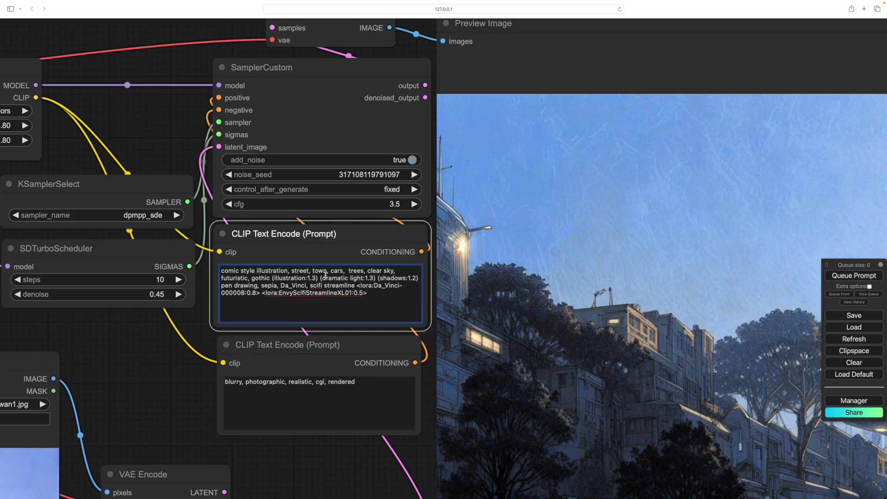
{"action": "type", "text": "lit windows,"}
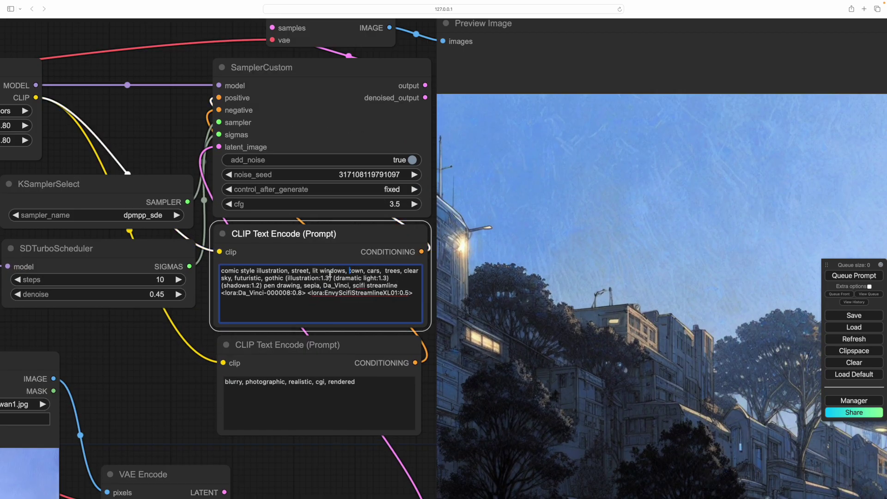
Step: Queue the updated prompt for a render of glowing domed towers at dusk
{"action": "scroll", "coordinate": [249, 411], "scroll_direction": "down", "scroll_amount": 5}
{"action": "left_click_drag", "start_coordinate": [250, 412], "coordinate": [190, 321]}
{"action": "scroll", "coordinate": [192, 326], "scroll_direction": "up", "scroll_amount": 2}
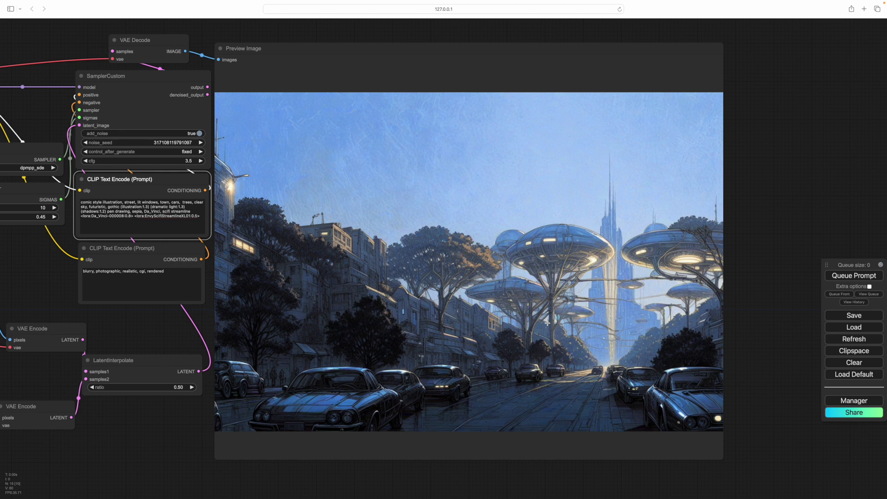
{"action": "left_click", "coordinate": [767, 294]}
{"action": "left_click_drag", "start_coordinate": [768, 294], "coordinate": [778, 284]}
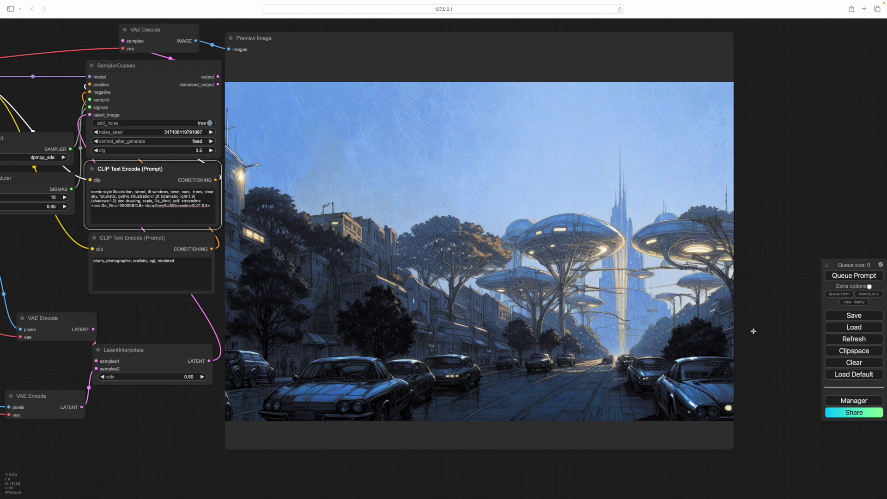
{"action": "left_click", "coordinate": [789, 265]}
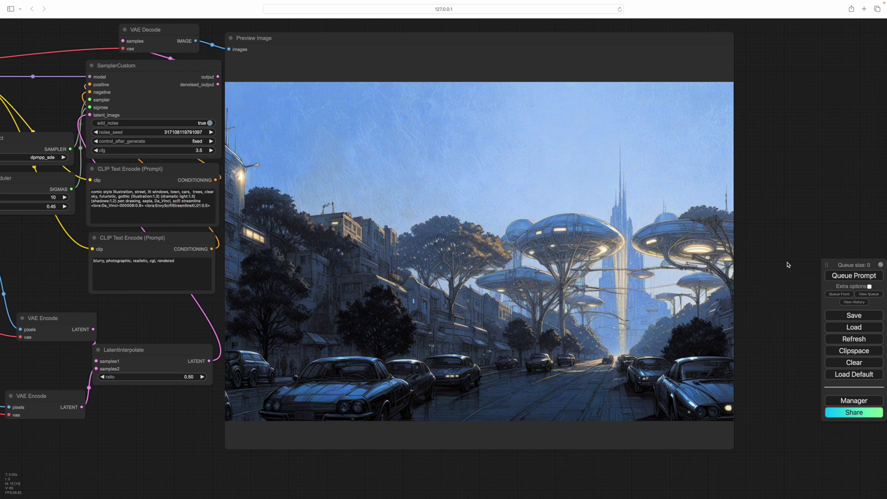
{"action": "left_click", "coordinate": [850, 277]}
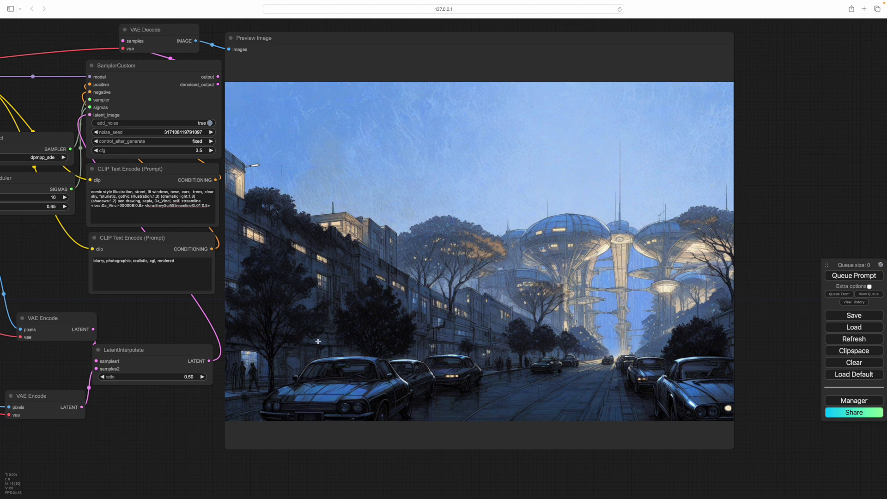
Step: Load SwanNoise3.jpg into the left Load Image node and return to the greyscale preview
{"action": "left_click_drag", "start_coordinate": [162, 451], "coordinate": [656, 345]}
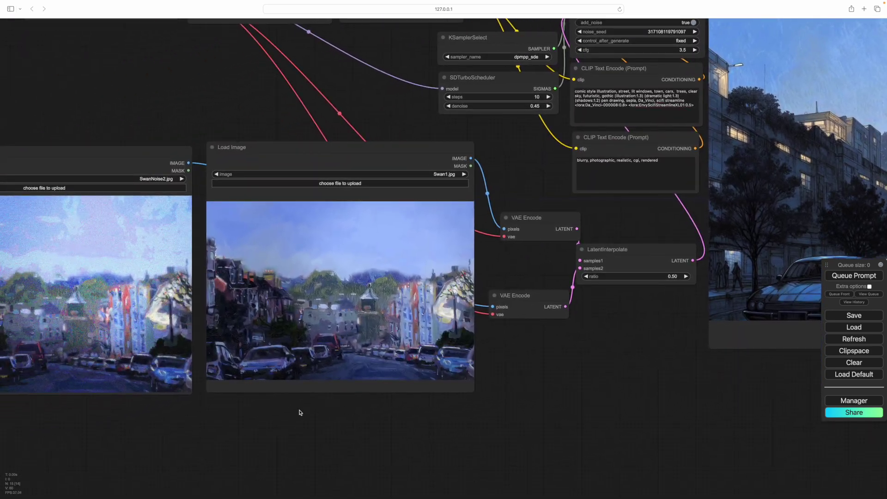
{"action": "left_click_drag", "start_coordinate": [300, 412], "coordinate": [542, 440]}
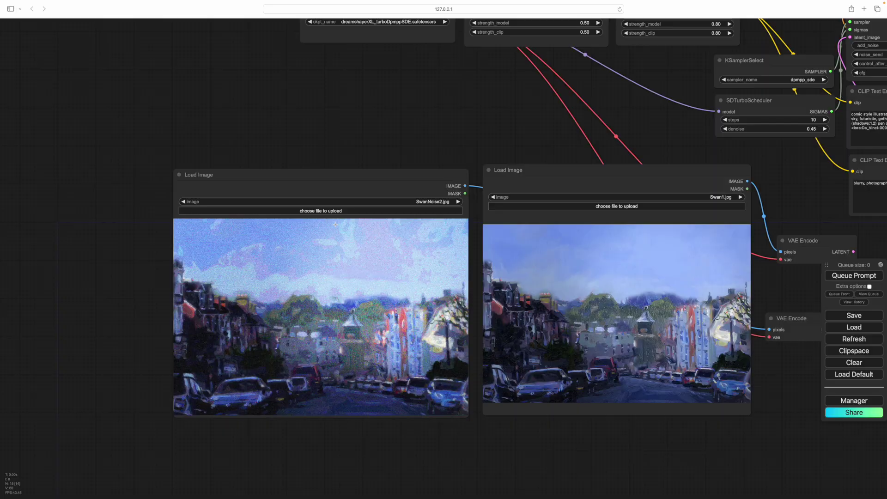
{"action": "left_click", "coordinate": [319, 213]}
{"action": "double_click", "coordinate": [147, 162]}
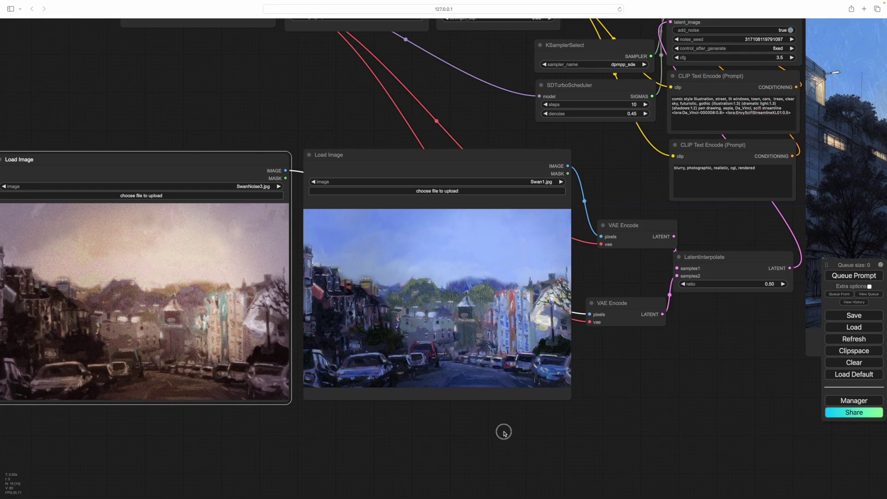
{"action": "left_click_drag", "start_coordinate": [704, 356], "coordinate": [167, 418]}
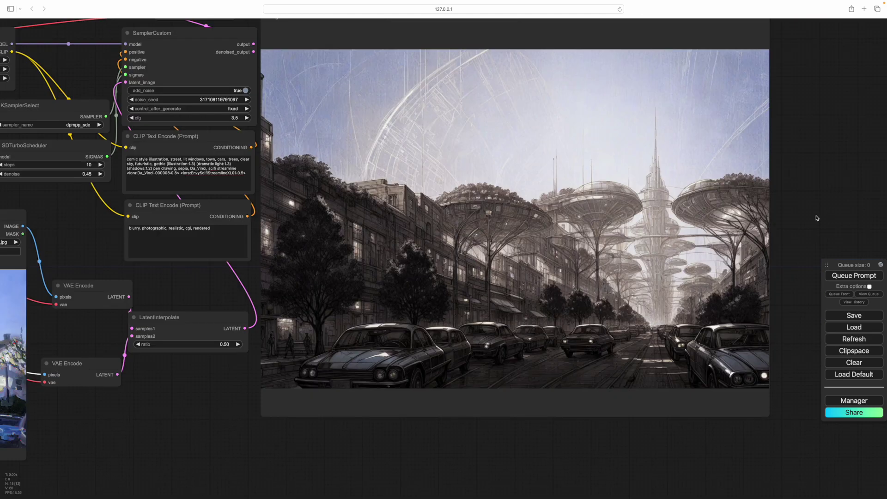
{"action": "left_click_drag", "start_coordinate": [642, 441], "coordinate": [233, 461]}
{"action": "scroll", "coordinate": [594, 452], "scroll_direction": "left", "scroll_amount": 10}
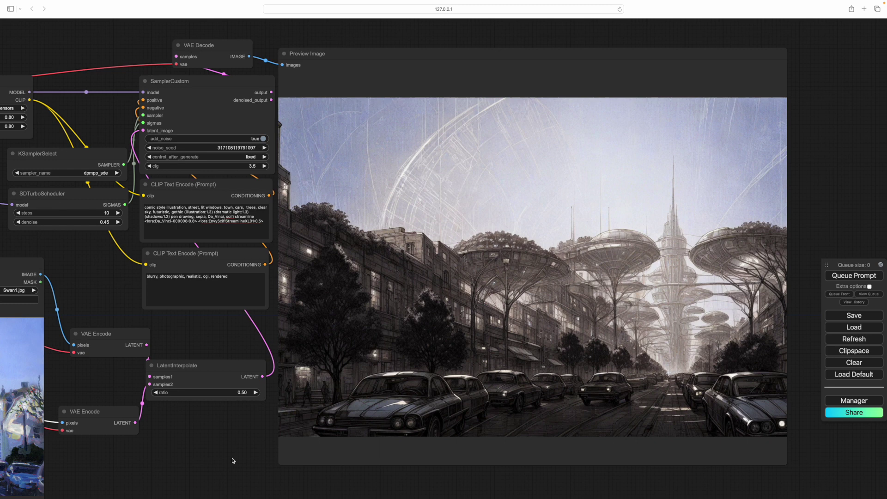
Step: Enter 0.7 as the LatentInterpolate ratio and queue a bluish glass-domed street render
{"action": "left_click", "coordinate": [243, 393]}
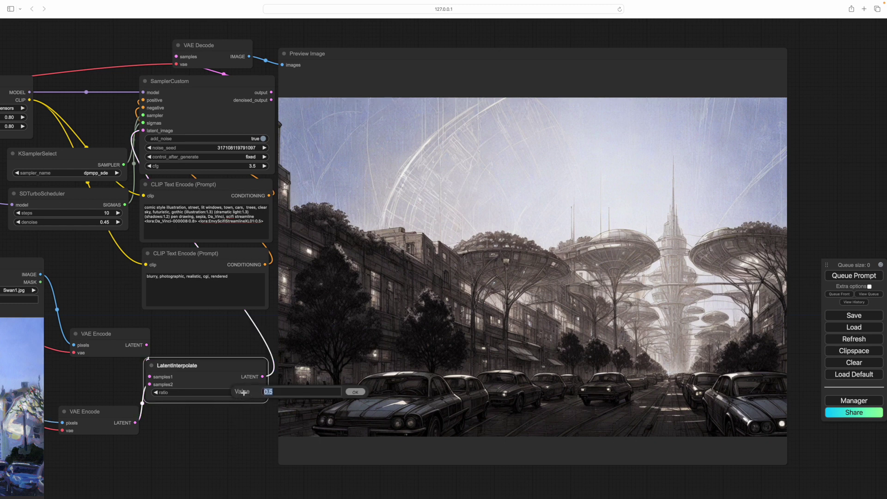
{"action": "type", "text": "7"}
{"action": "key", "text": "Return"}
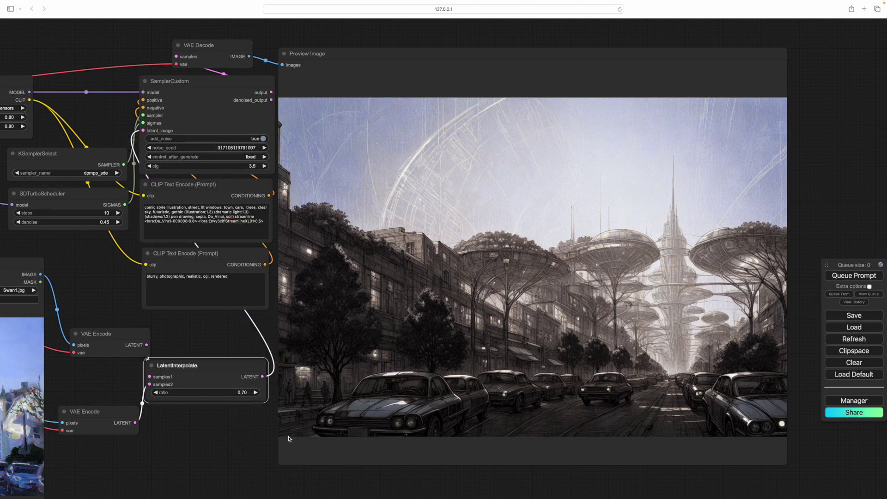
{"action": "left_click", "coordinate": [821, 213]}
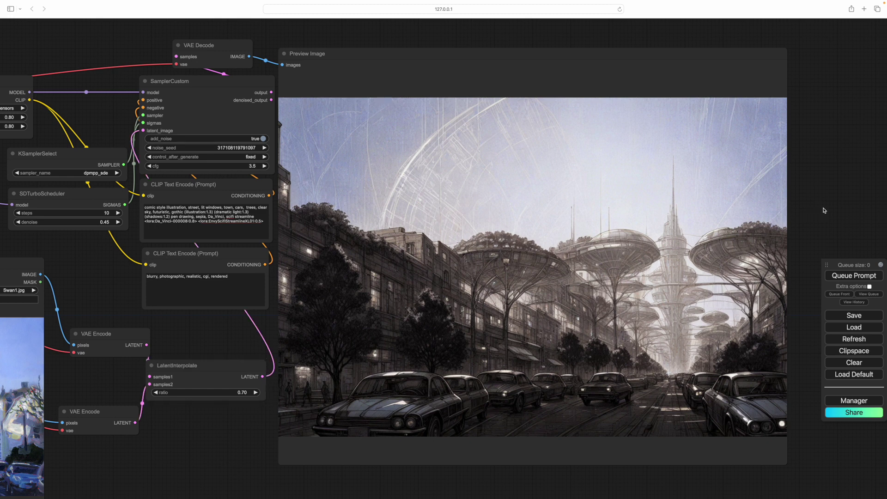
{"action": "left_click", "coordinate": [854, 276]}
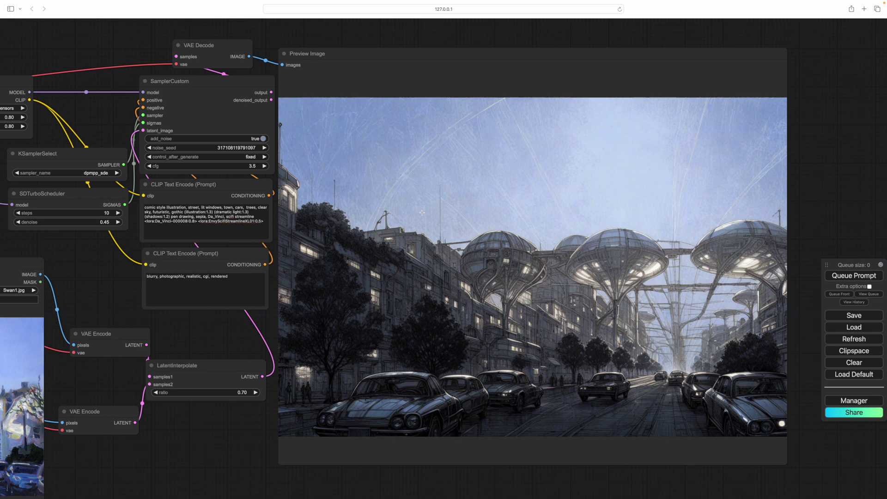
{"action": "scroll", "coordinate": [205, 462], "scroll_direction": "right", "scroll_amount": 2}
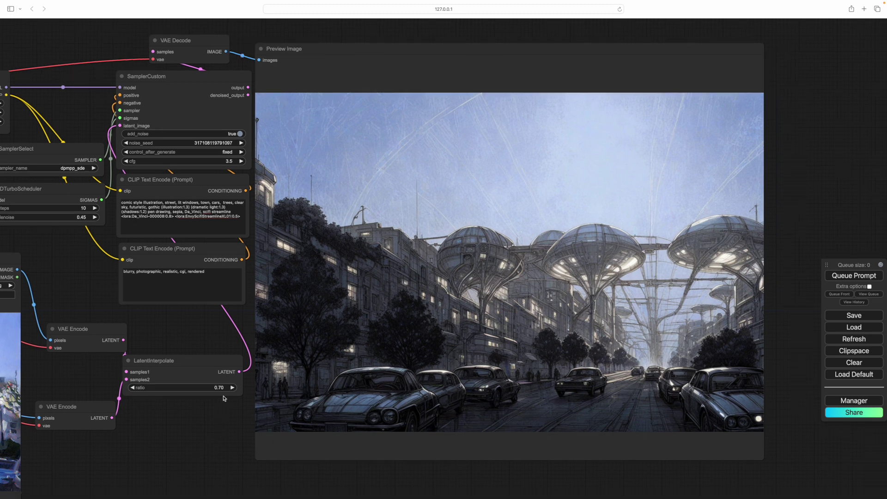
{"action": "left_click_drag", "start_coordinate": [218, 417], "coordinate": [232, 433]}
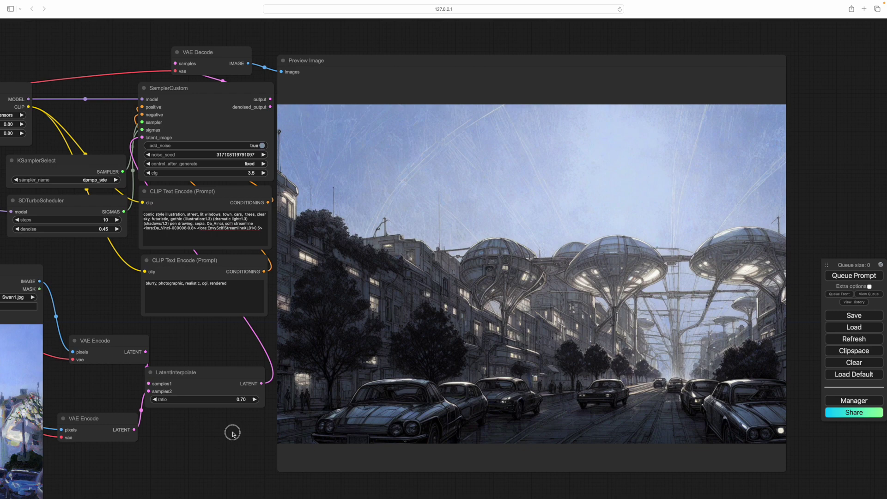
Step: Change the SDTurboScheduler denoise value to 0.5
{"action": "scroll", "coordinate": [232, 434], "scroll_direction": "left", "scroll_amount": 10}
{"action": "scroll", "coordinate": [232, 434], "scroll_direction": "up", "scroll_amount": 2}
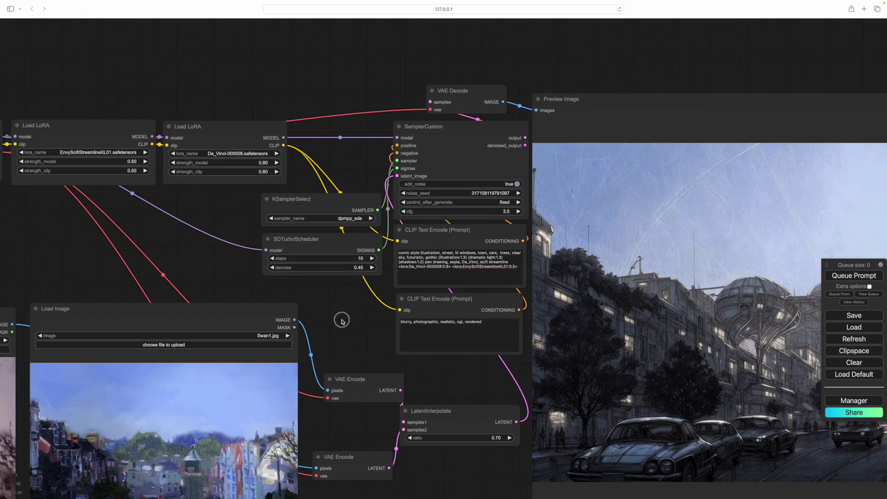
{"action": "left_click", "coordinate": [359, 268]}
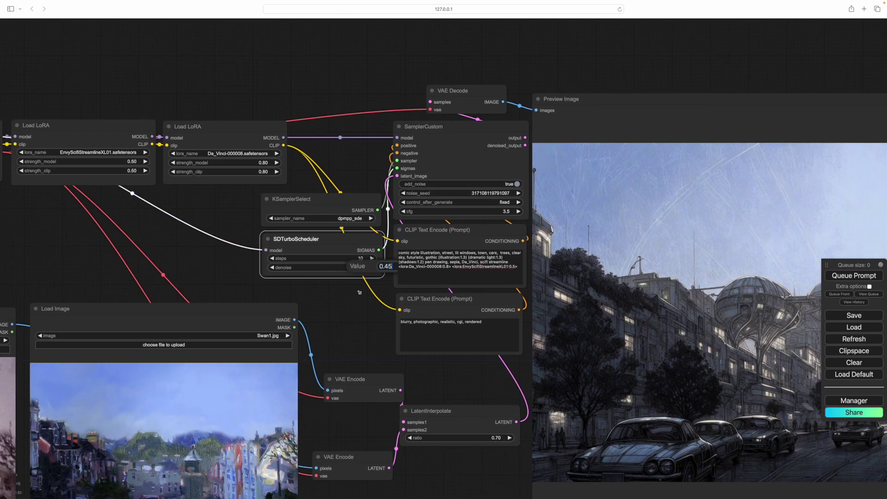
{"action": "type", "text": "0.5"}
{"action": "key", "text": "Return"}
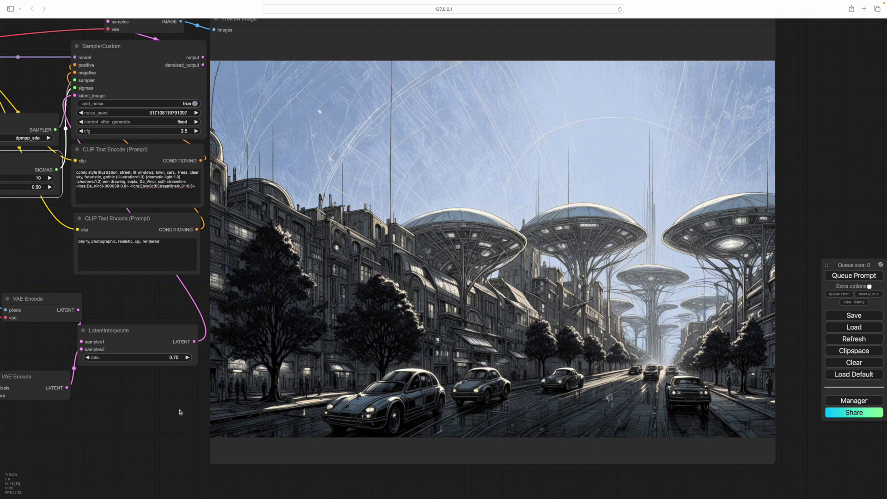
{"action": "scroll", "coordinate": [142, 422], "scroll_direction": "up", "scroll_amount": 2}
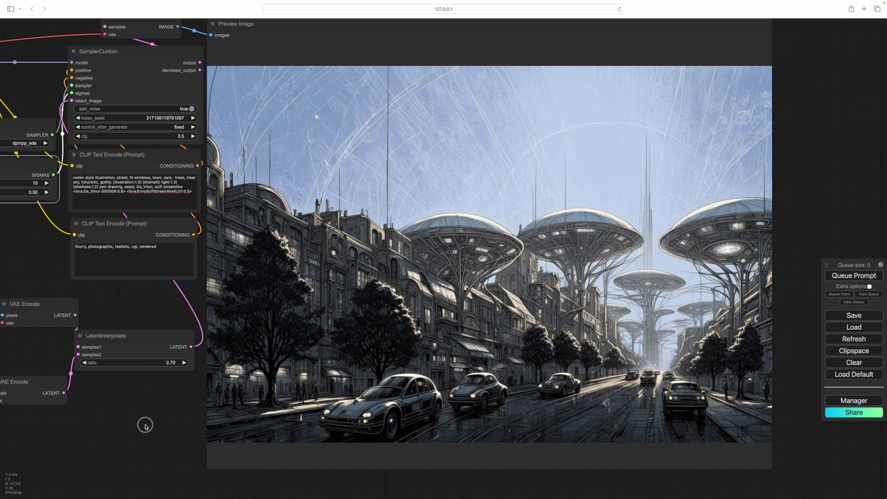
{"action": "left_click_drag", "start_coordinate": [146, 430], "coordinate": [754, 367]}
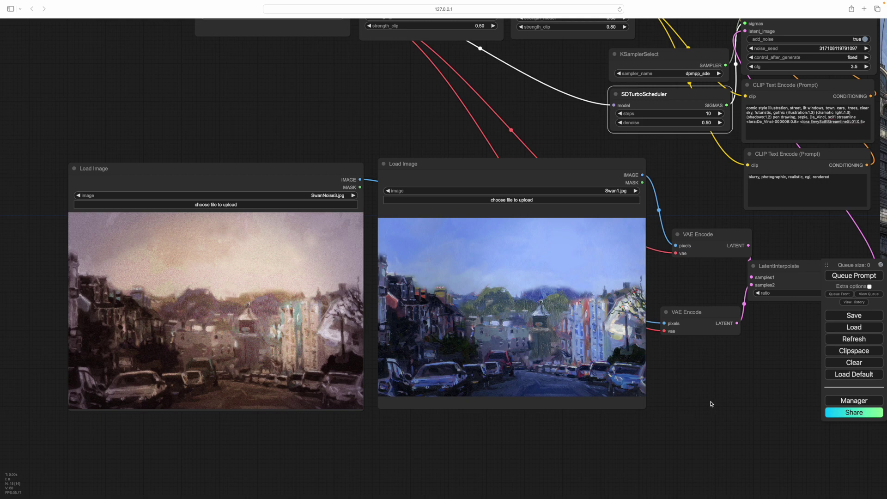
{"action": "left_click_drag", "start_coordinate": [645, 408], "coordinate": [670, 415]}
{"action": "scroll", "coordinate": [616, 425], "scroll_direction": "right", "scroll_amount": 5}
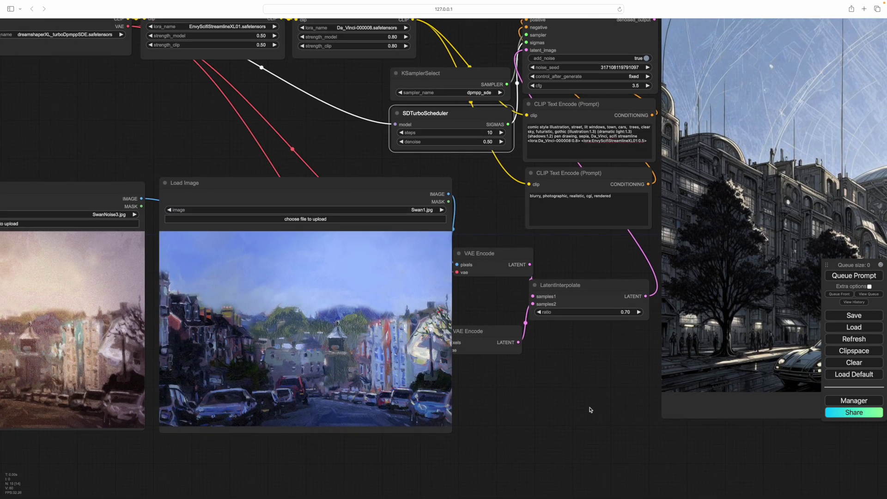
{"action": "left_click_drag", "start_coordinate": [609, 390], "coordinate": [527, 478]}
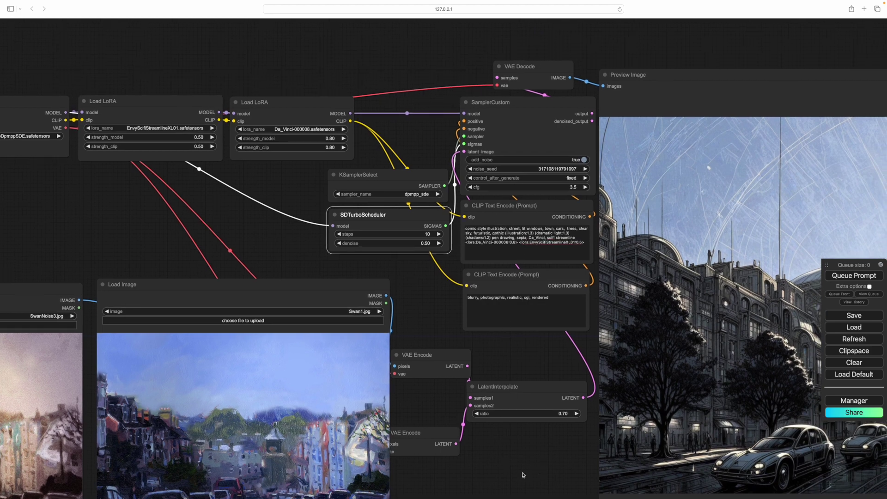
{"action": "scroll", "coordinate": [523, 475], "scroll_direction": "down", "scroll_amount": 5}
{"action": "scroll", "coordinate": [509, 392], "scroll_direction": "left", "scroll_amount": 5}
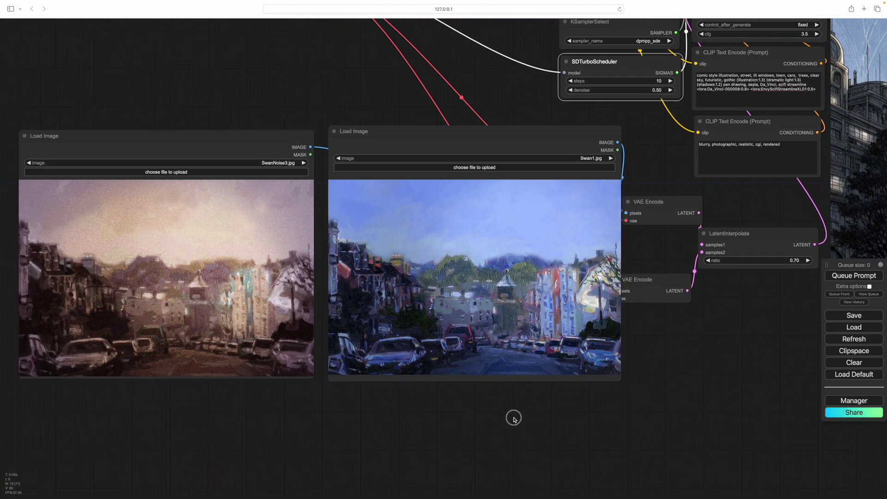
{"action": "scroll", "coordinate": [514, 418], "scroll_direction": "left", "scroll_amount": 4}
{"action": "left_click_drag", "start_coordinate": [742, 379], "coordinate": [195, 397]}
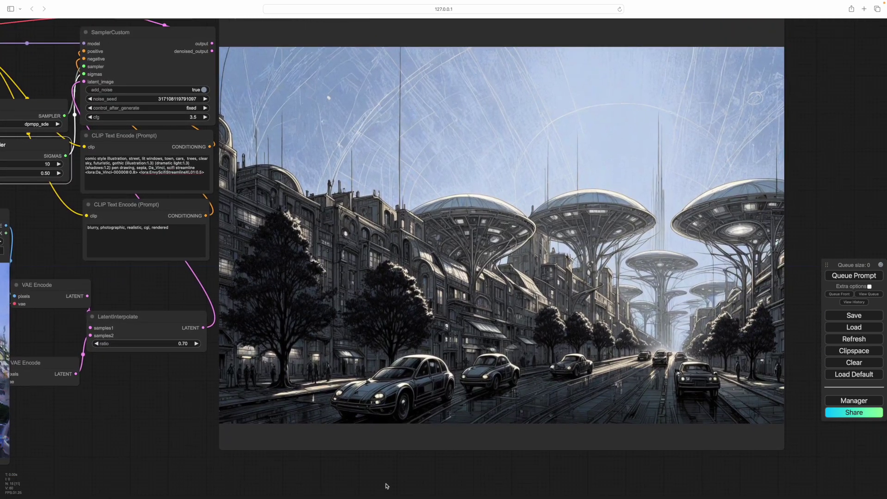
{"action": "scroll", "coordinate": [402, 481], "scroll_direction": "right", "scroll_amount": 2}
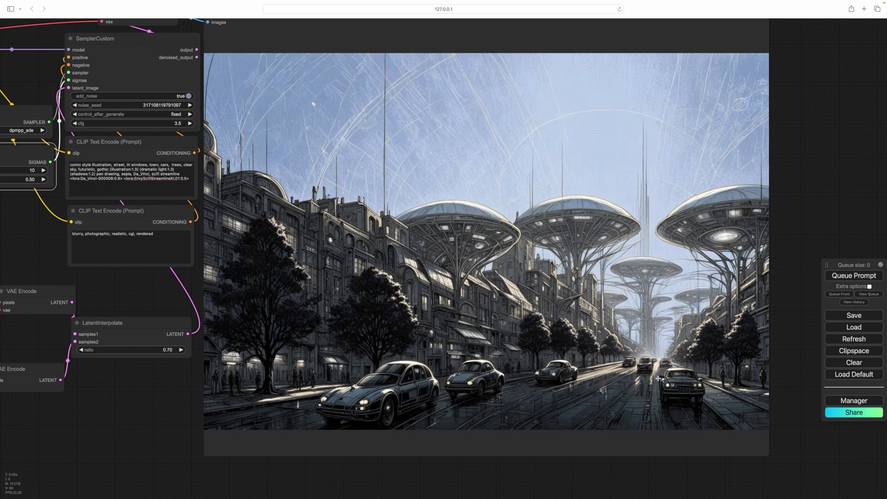
{"action": "scroll", "coordinate": [654, 323], "scroll_direction": "right", "scroll_amount": 1}
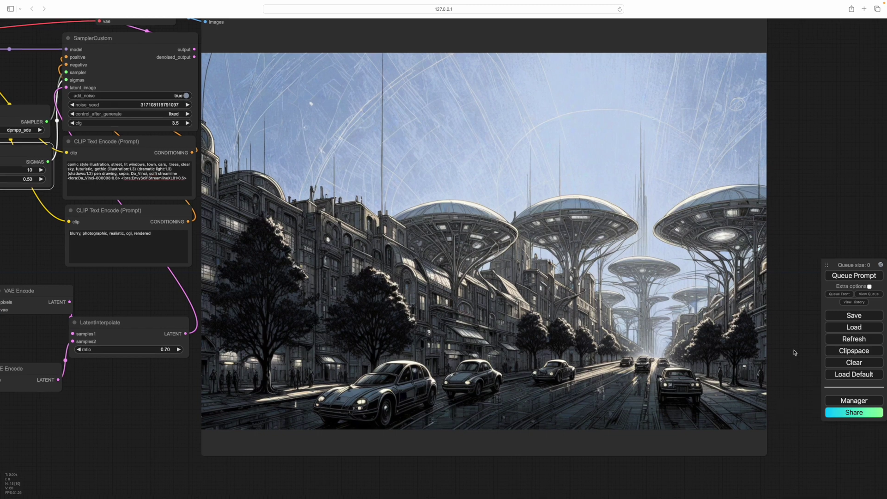